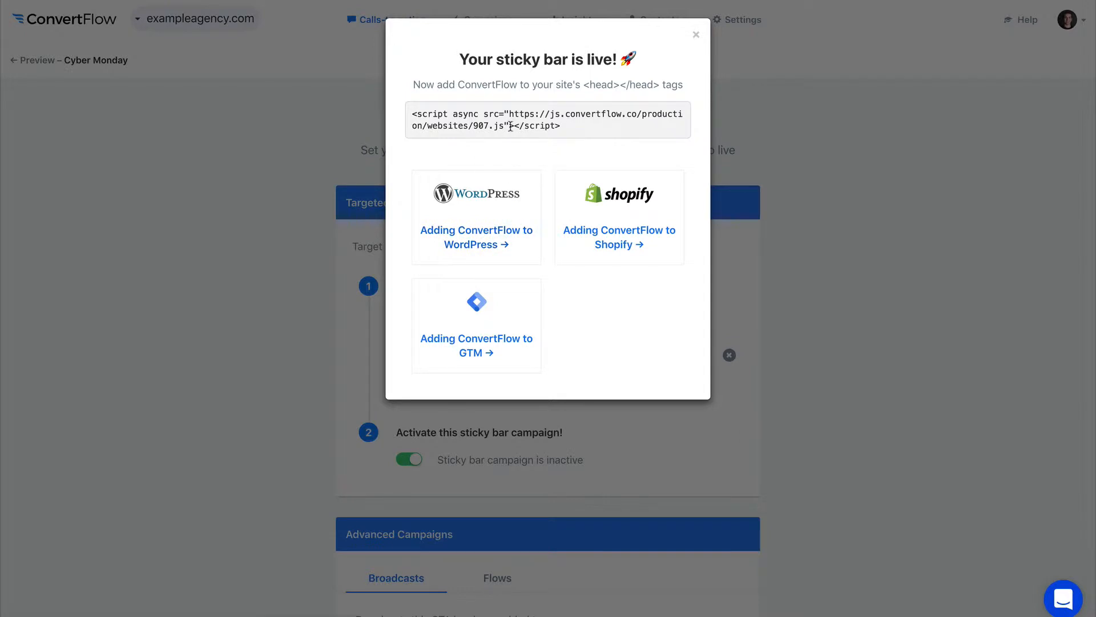
- Copy the ConvertFlow script from the website's install code settings
{"action": "left_click", "coordinate": [511, 126]}
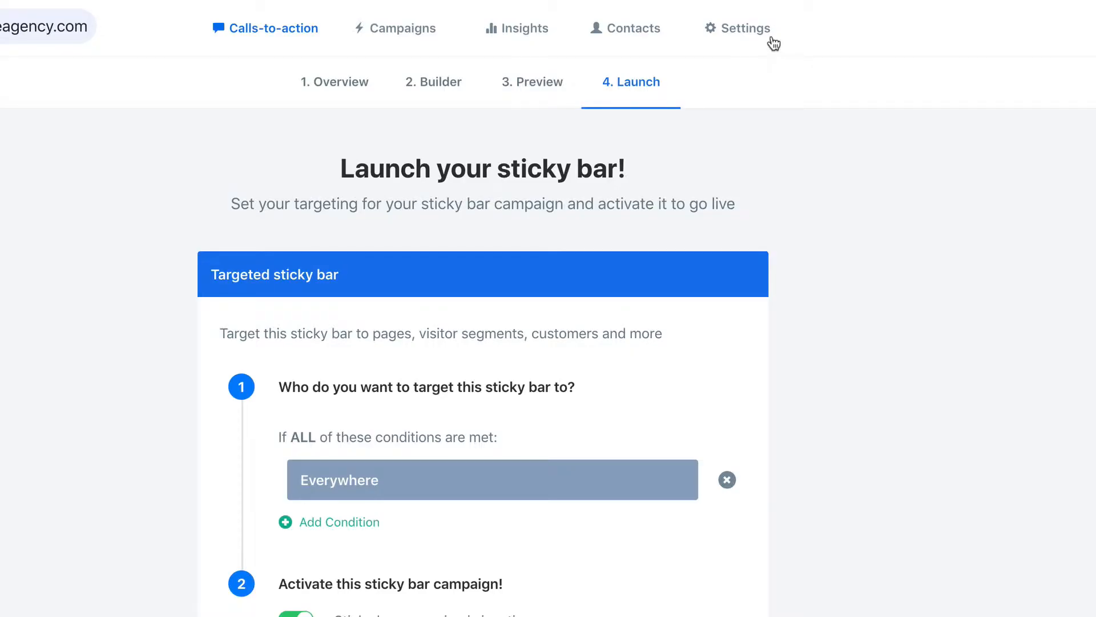
{"action": "left_click", "coordinate": [773, 43]}
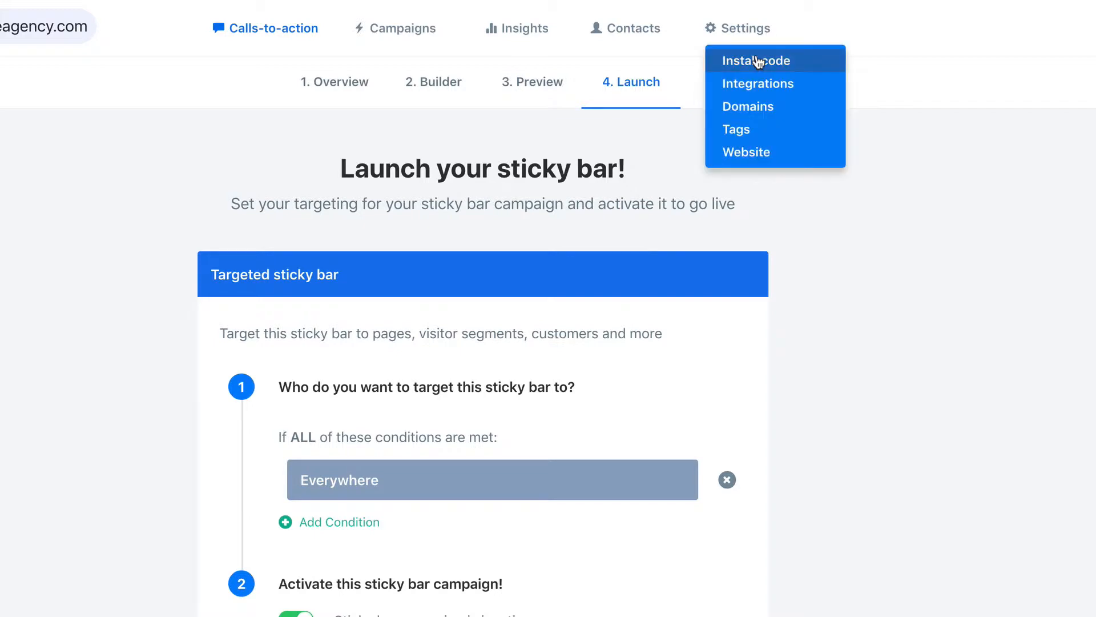
{"action": "left_click", "coordinate": [757, 61]}
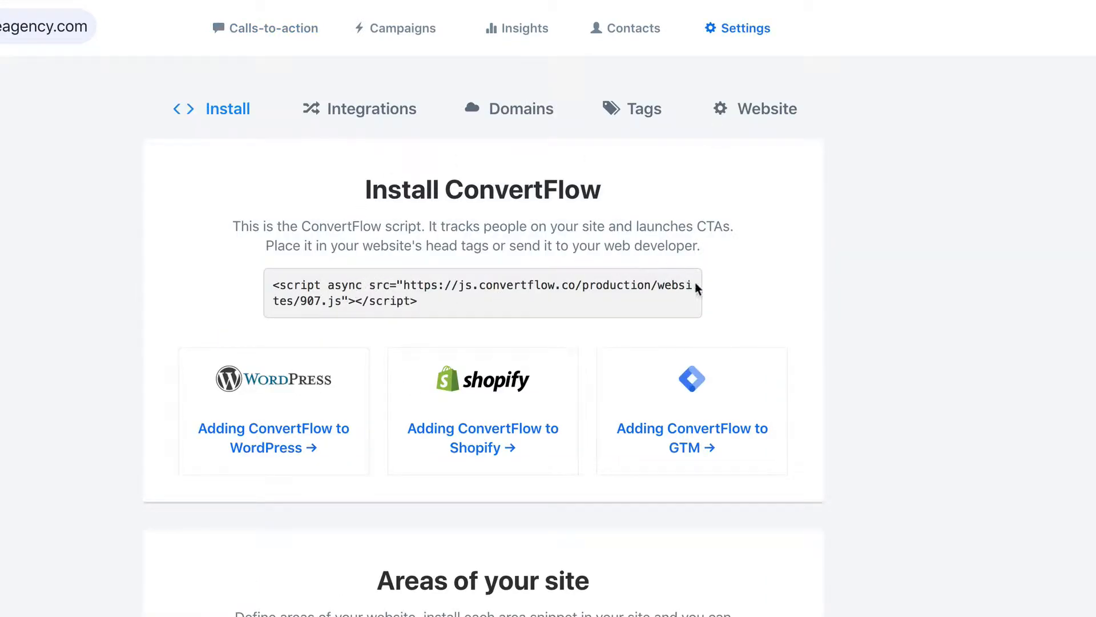
{"action": "left_click", "coordinate": [641, 276]}
{"action": "key", "text": "super+c"}
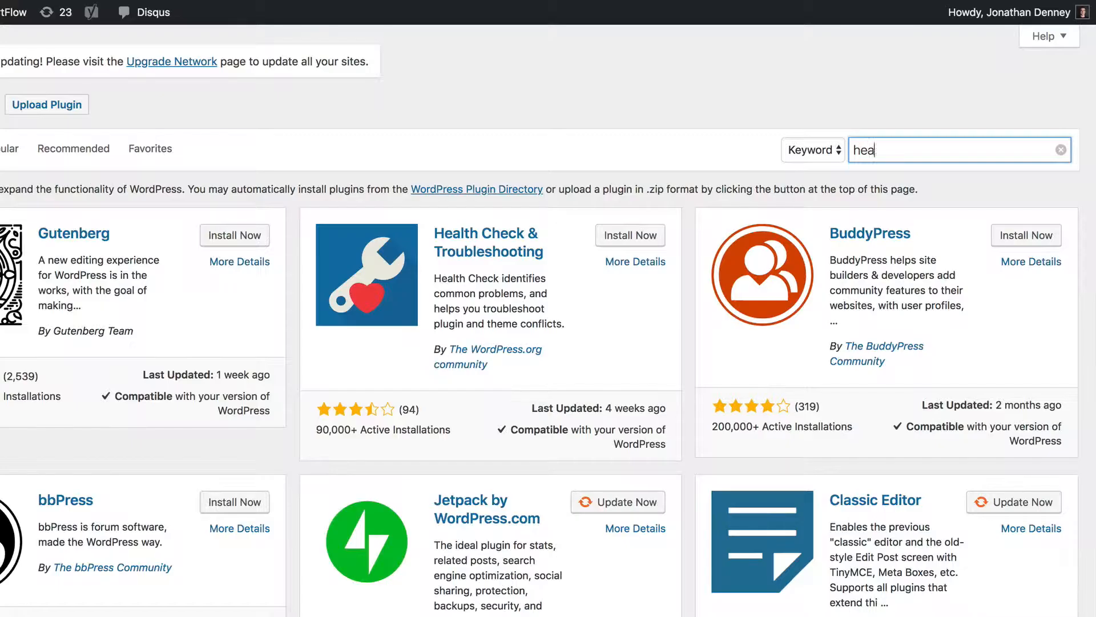
- Search the WordPress plugins for "head & footer code" and network-activate AddFunc Head & Footer Code
{"action": "type", "text": "d & foot"}
{"action": "type", "text": "er code"}
{"action": "key", "text": "Return"}
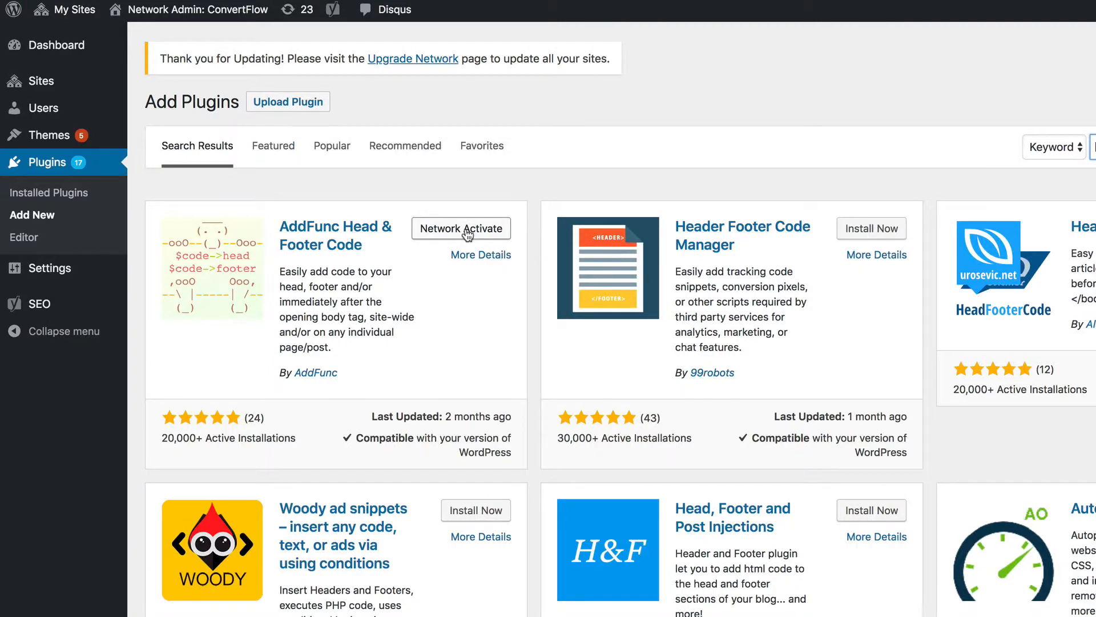
{"action": "left_click", "coordinate": [468, 229]}
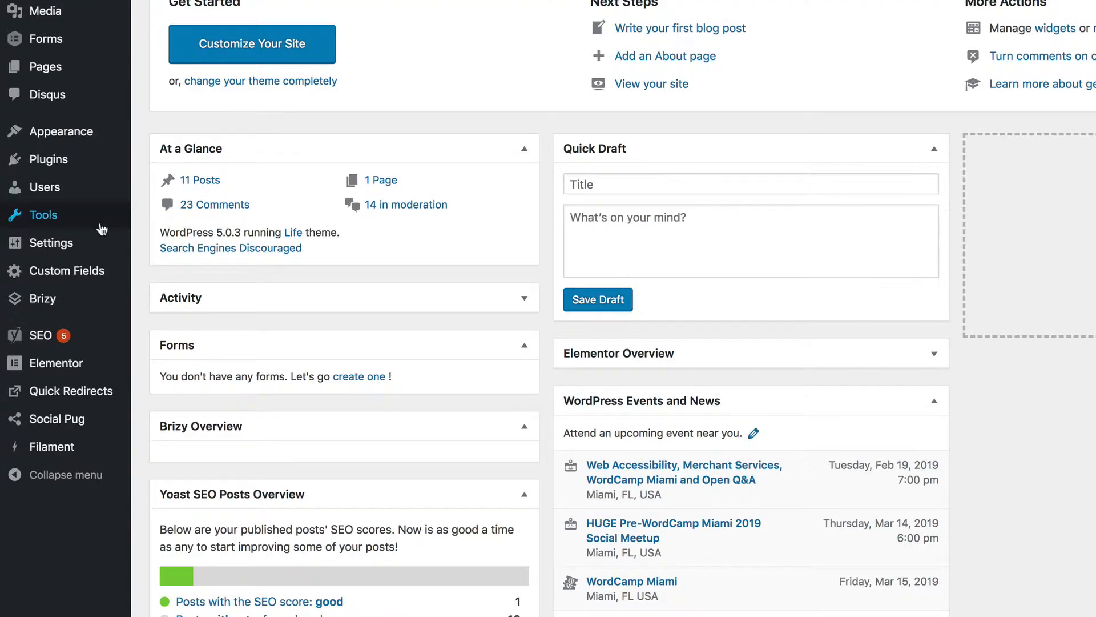
- Paste the ConvertFlow script into the Site-wide Head Code of the Head & Footer Code settings and save the changes
{"action": "mouse_move", "coordinate": [101, 254]}
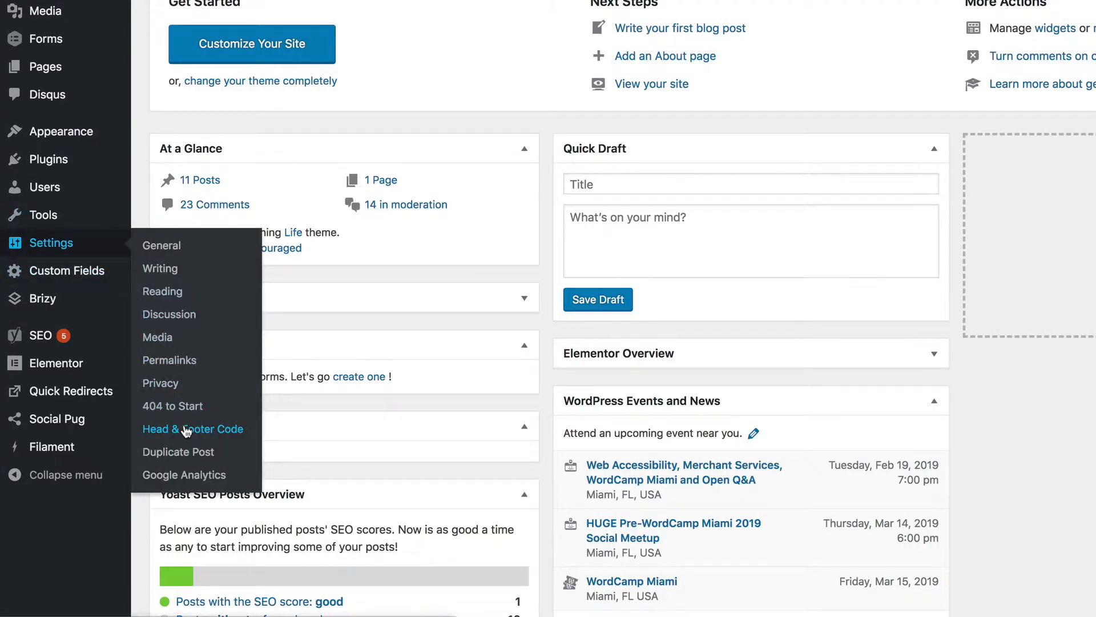
{"action": "left_click", "coordinate": [187, 429]}
{"action": "left_click", "coordinate": [421, 220]}
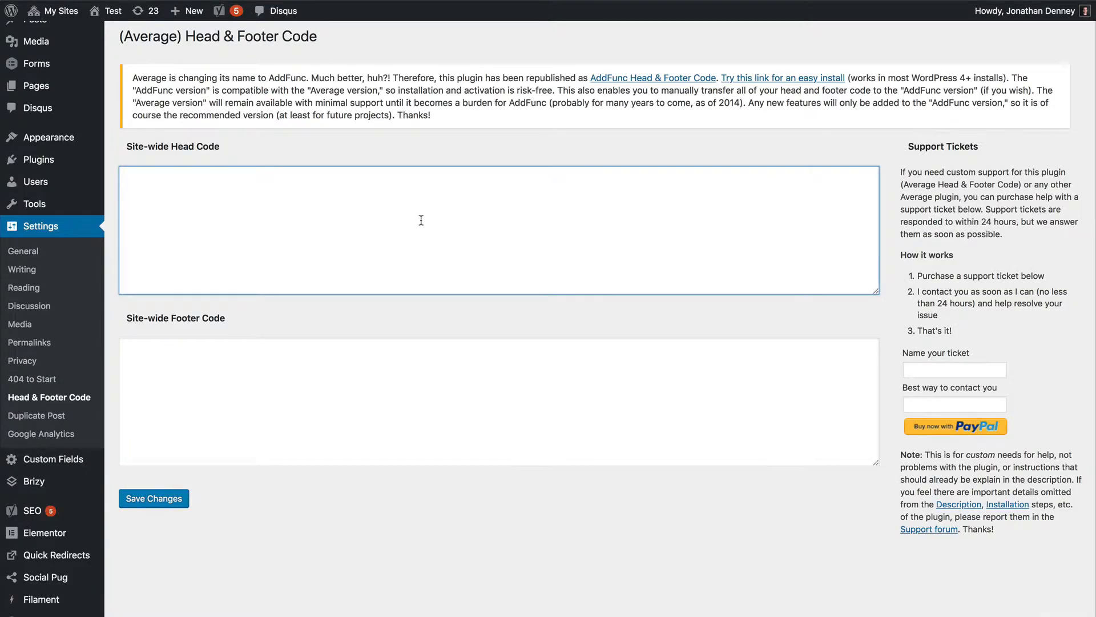
{"action": "key", "text": "super+v"}
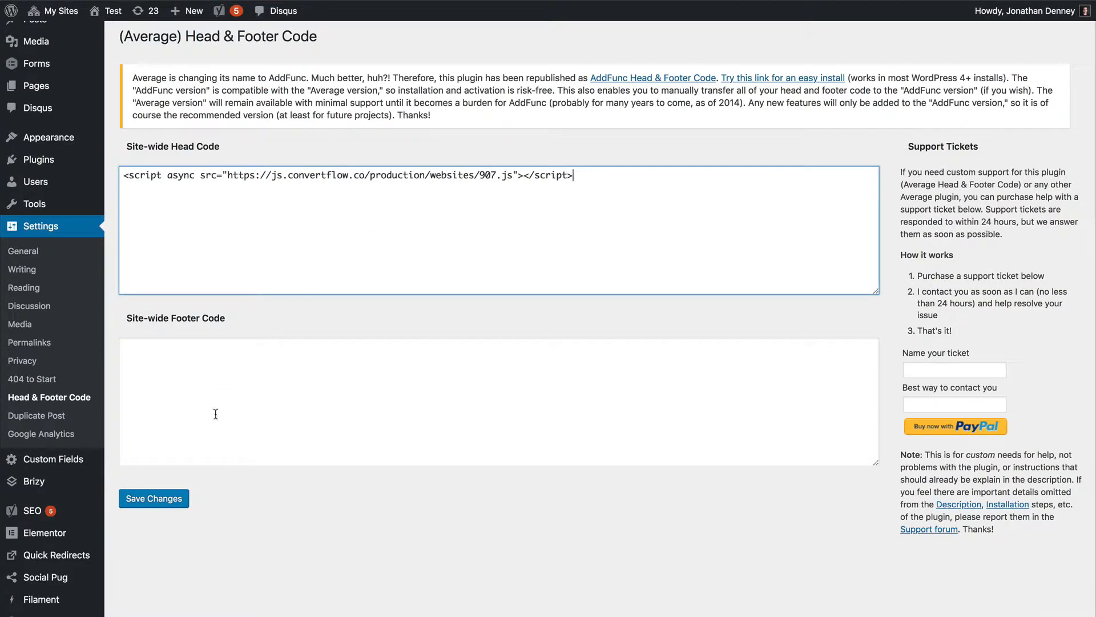
{"action": "left_click", "coordinate": [177, 500]}
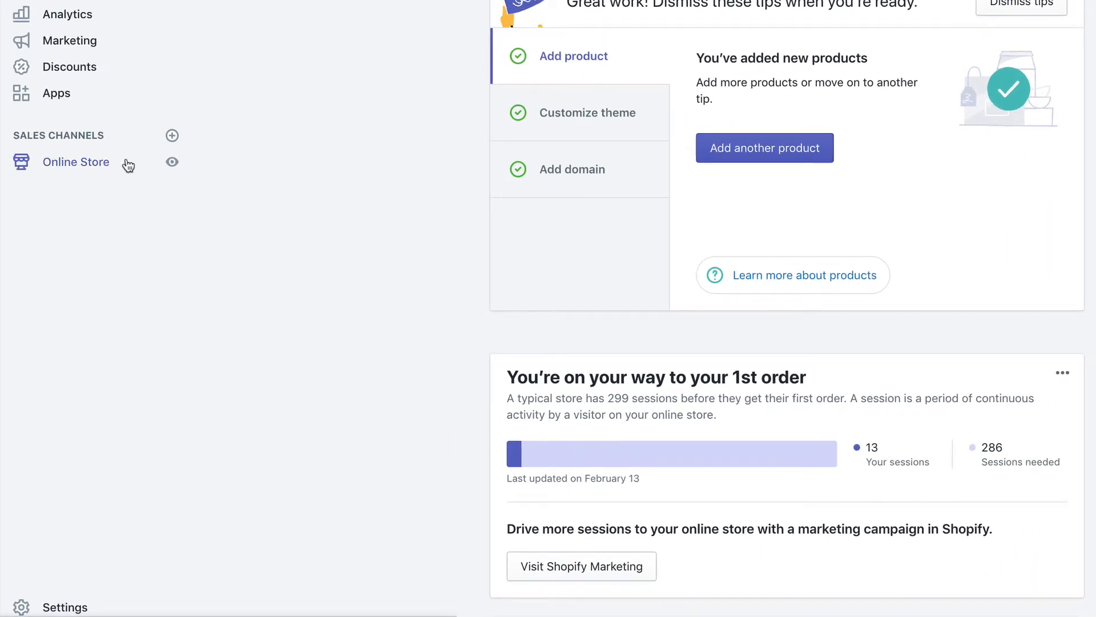
- Open the code of the current Minimal theme in the Shopify online store for editing
{"action": "left_click", "coordinate": [128, 166]}
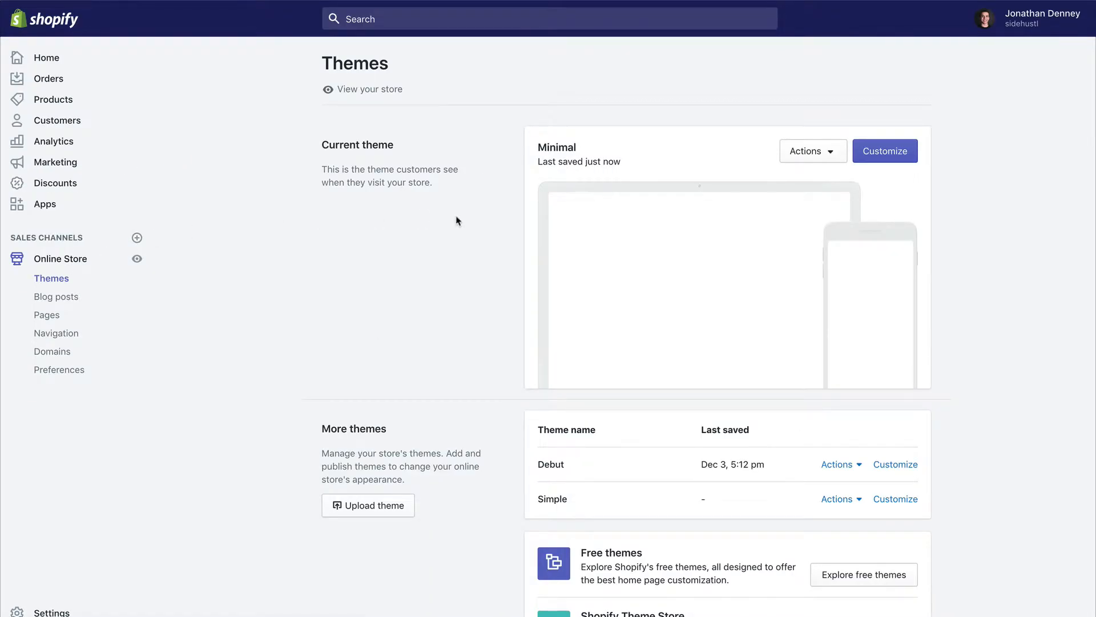
{"action": "left_click", "coordinate": [807, 151]}
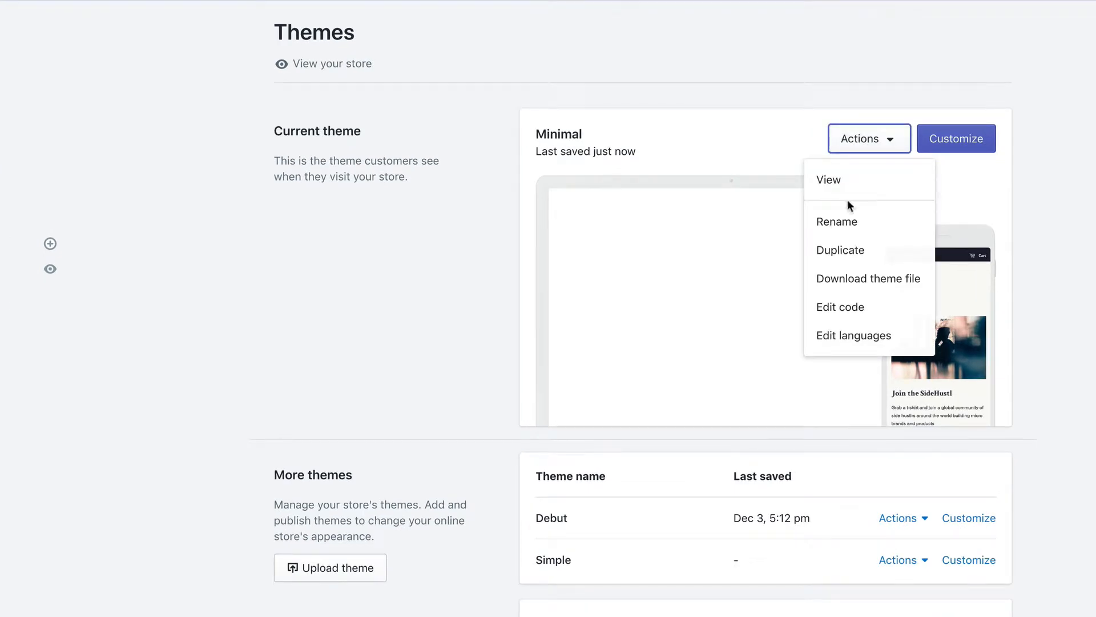
{"action": "left_click", "coordinate": [843, 306]}
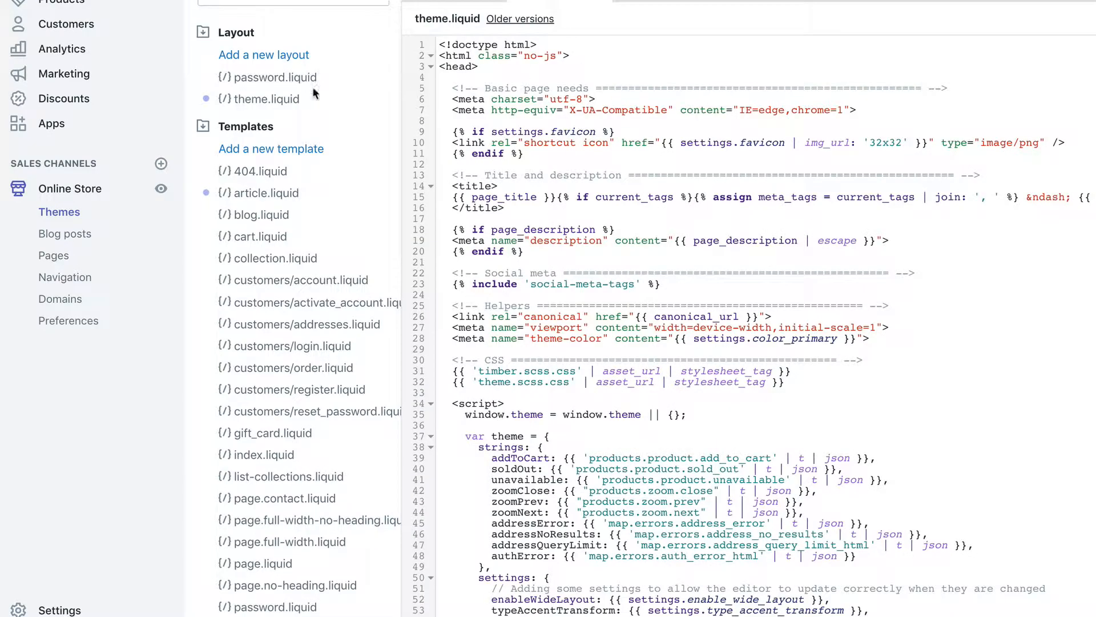
- Paste the ConvertFlow script on line 83 of theme.liquid, just above the closing head tag
{"action": "scroll", "coordinate": [611, 125], "scroll_direction": "down", "scroll_amount": 7}
{"action": "scroll", "coordinate": [610, 126], "scroll_direction": "down", "scroll_amount": 3}
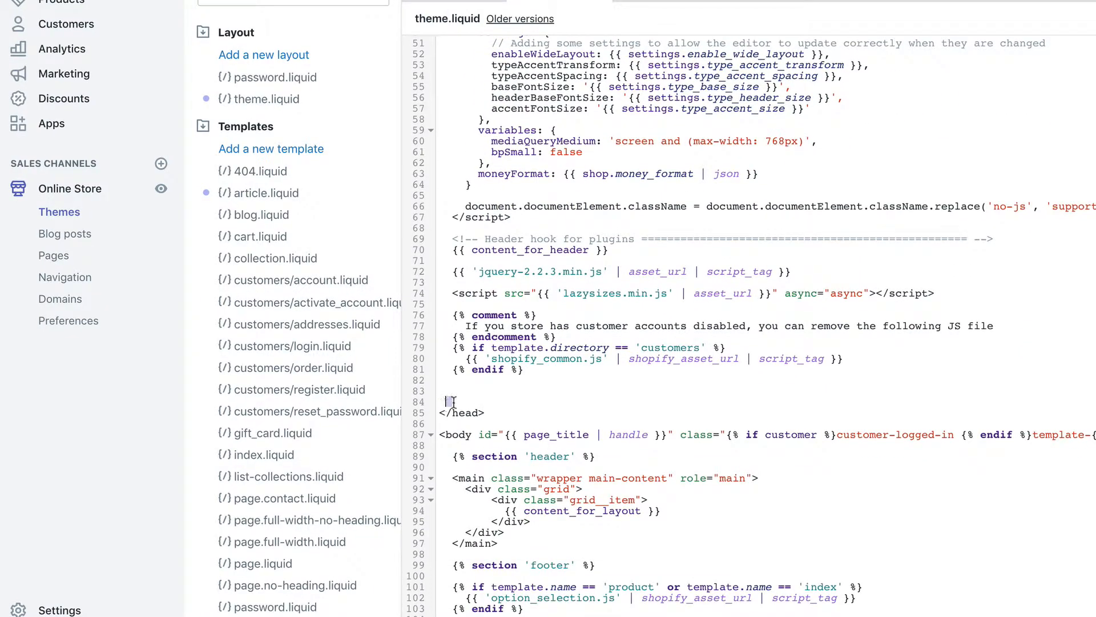
{"action": "triple_click", "coordinate": [482, 403]}
{"action": "triple_click", "coordinate": [468, 413]}
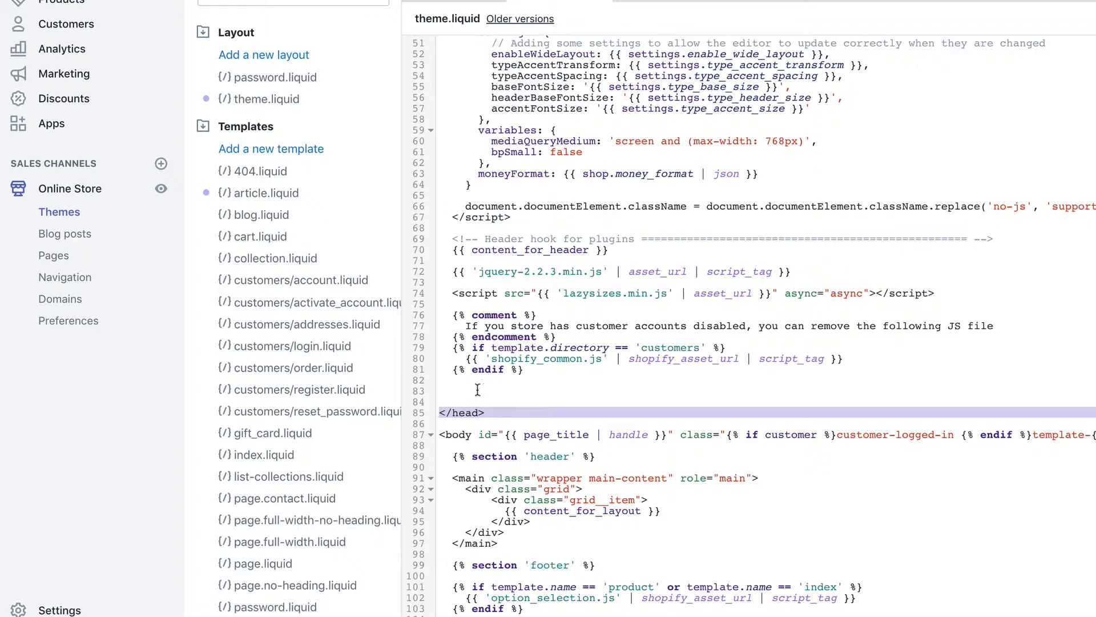
{"action": "left_click", "coordinate": [478, 390]}
{"action": "right_click", "coordinate": [478, 389]}
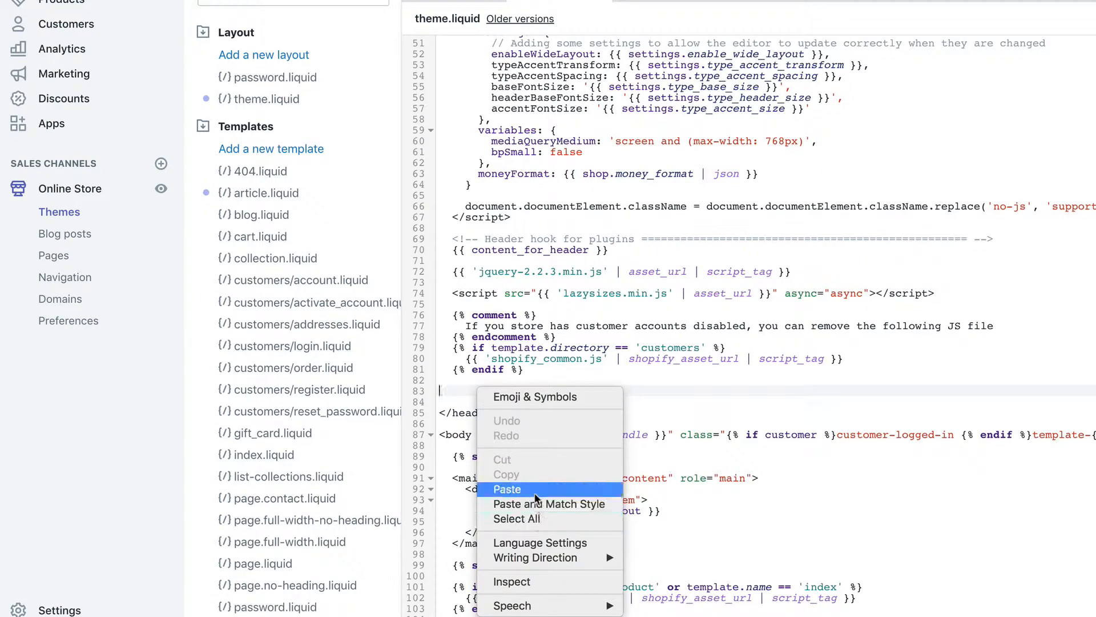
{"action": "left_click", "coordinate": [507, 489]}
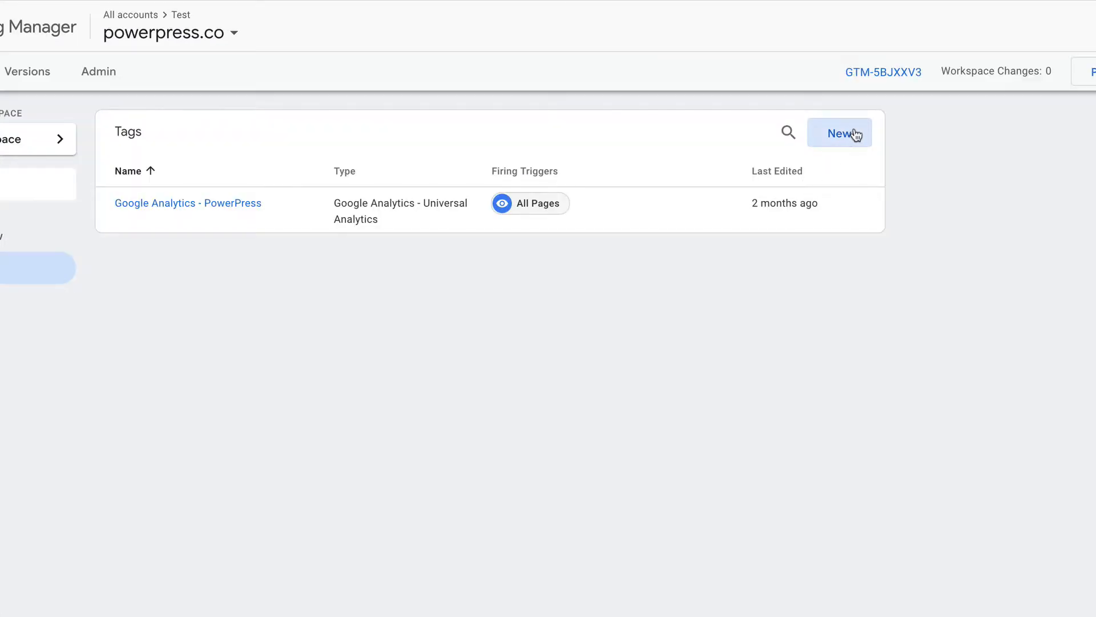
- Create a Google Tag Manager tag named ConvertFlow with the Custom HTML tag type
{"action": "left_click", "coordinate": [854, 133]}
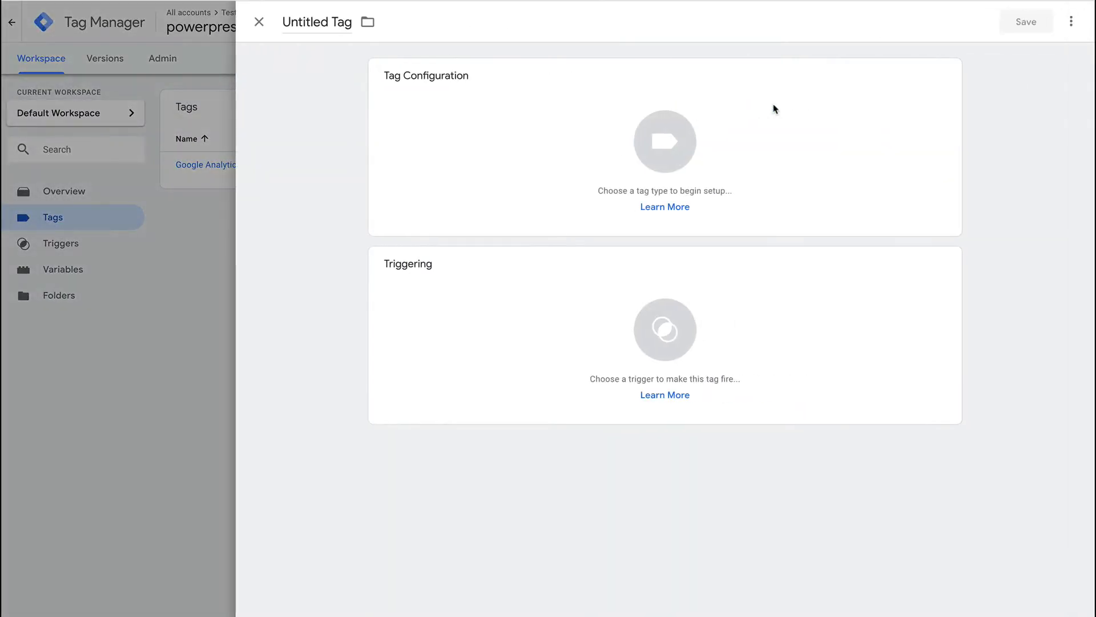
{"action": "type", "text": "ConvertFlow"}
{"action": "left_click", "coordinate": [543, 142]}
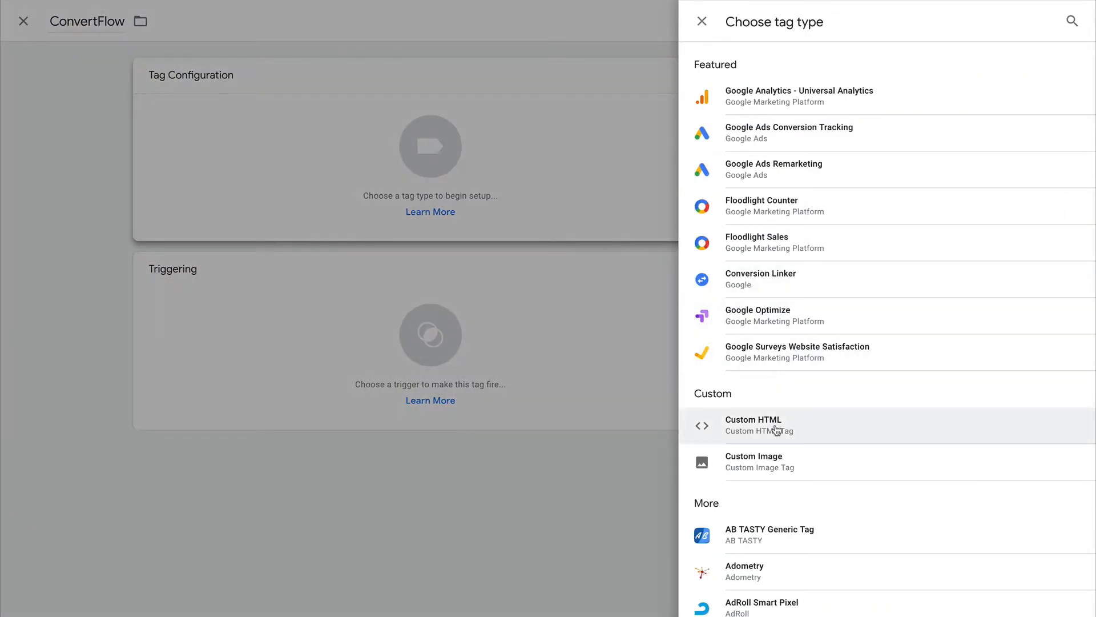
{"action": "left_click", "coordinate": [777, 430]}
- Paste the ConvertFlow script into the tag's HTML code
{"action": "left_click", "coordinate": [611, 262]}
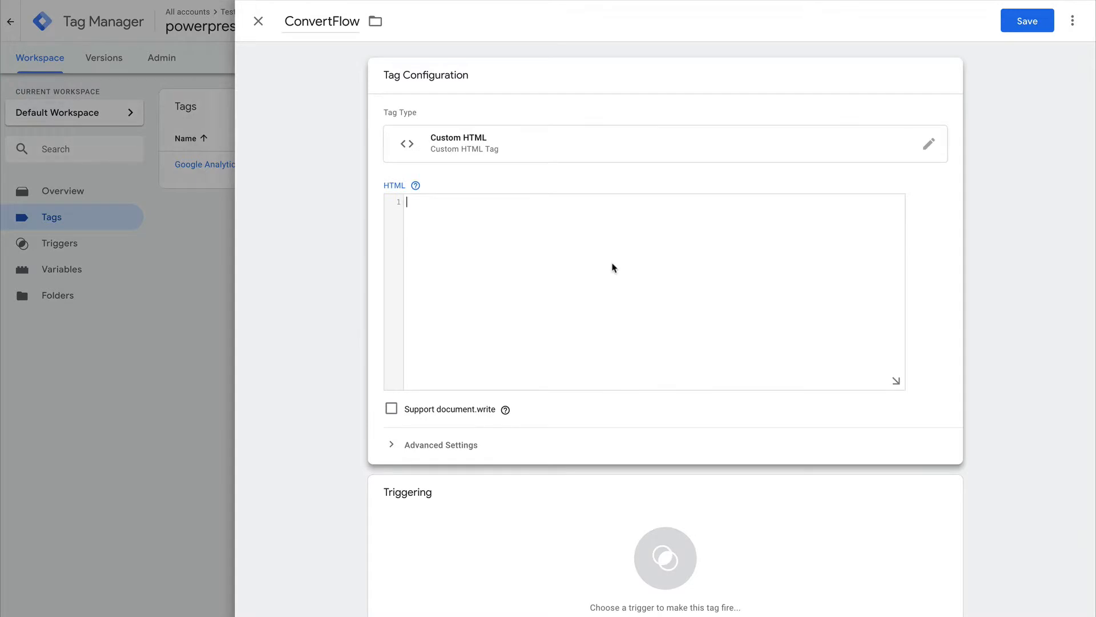
{"action": "right_click", "coordinate": [613, 262]}
{"action": "left_click", "coordinate": [651, 347]}
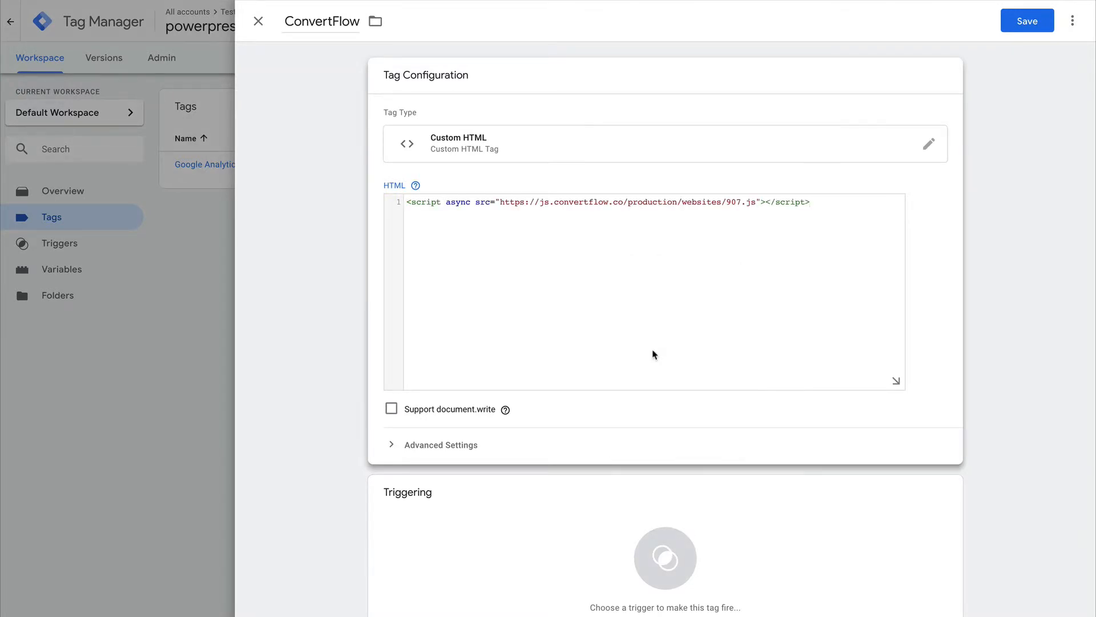
- Set the ConvertFlow tag to fire on All Pages and save it
{"action": "scroll", "coordinate": [654, 354], "scroll_direction": "down", "scroll_amount": 1}
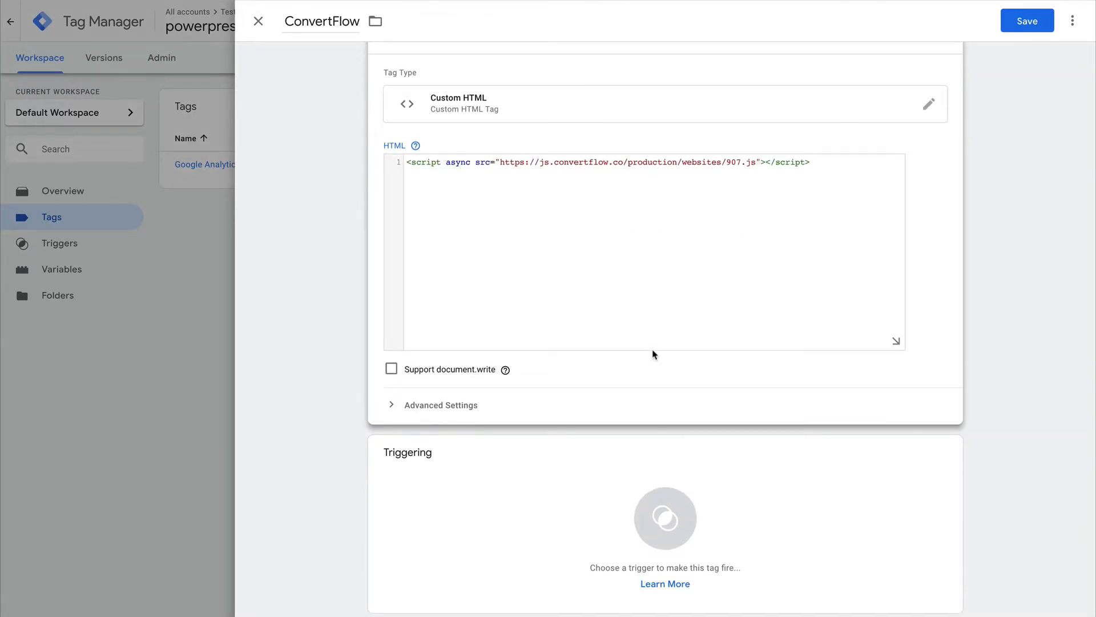
{"action": "left_click", "coordinate": [633, 526]}
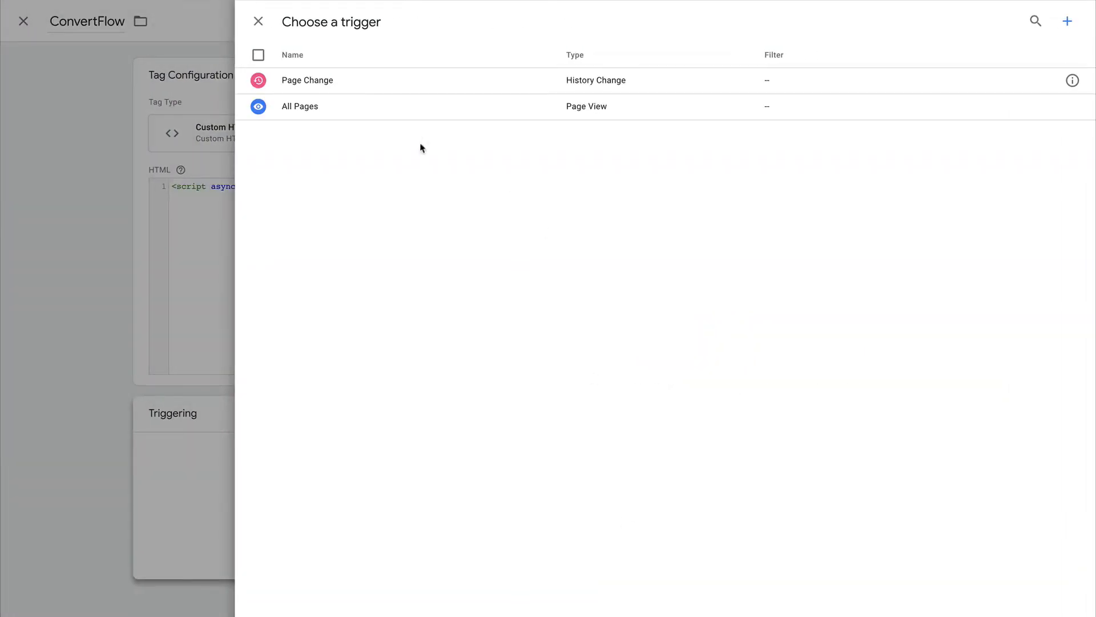
{"action": "left_click", "coordinate": [319, 108]}
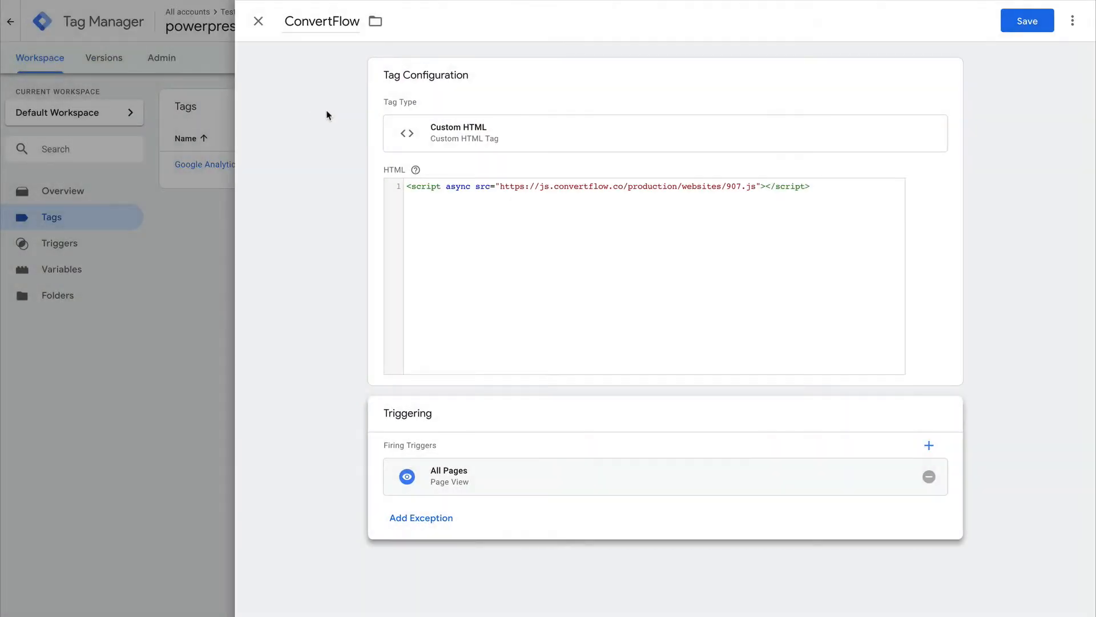
{"action": "left_click", "coordinate": [1035, 20]}
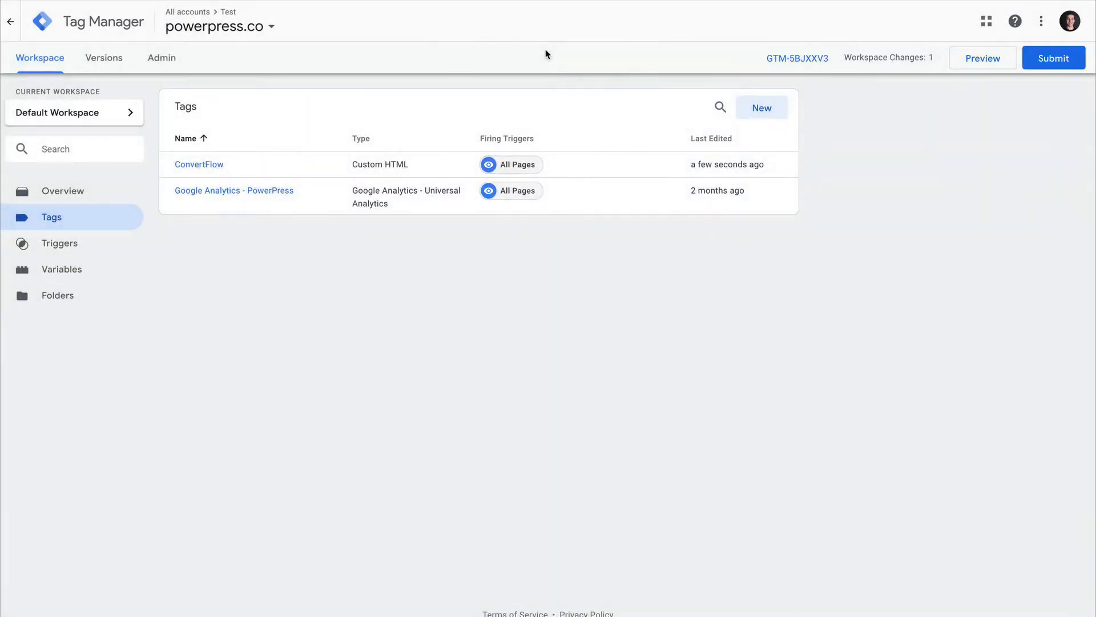
- Submit the workspace changes with the version name "Added ConvertFlow" and publish them
{"action": "left_click", "coordinate": [1037, 62]}
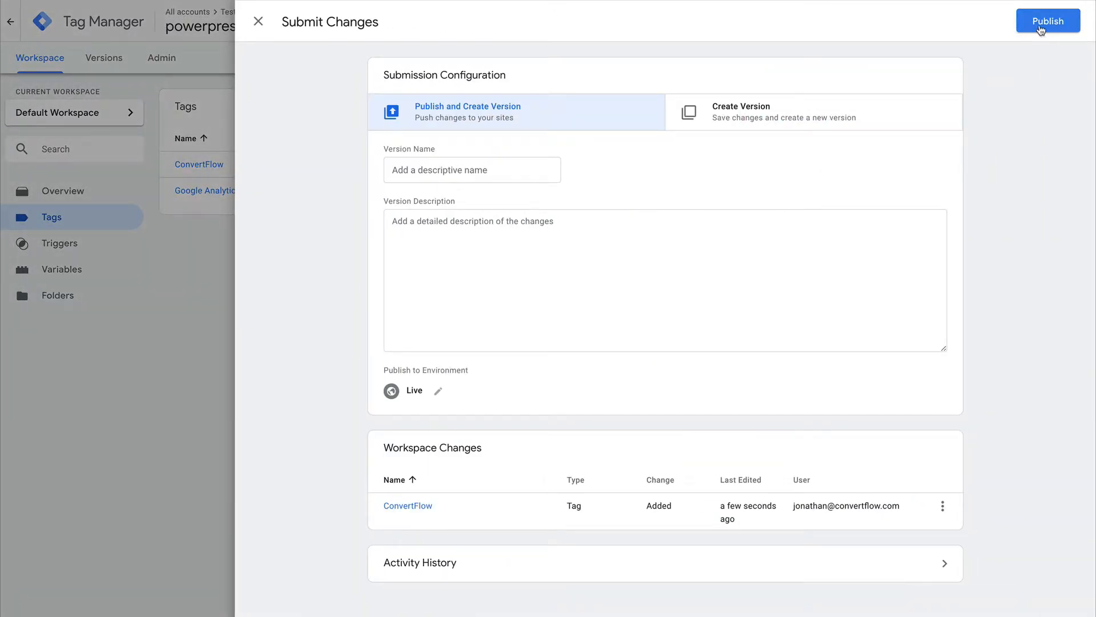
{"action": "left_click", "coordinate": [474, 170]}
{"action": "type", "text": "Added ConvertFlow"}
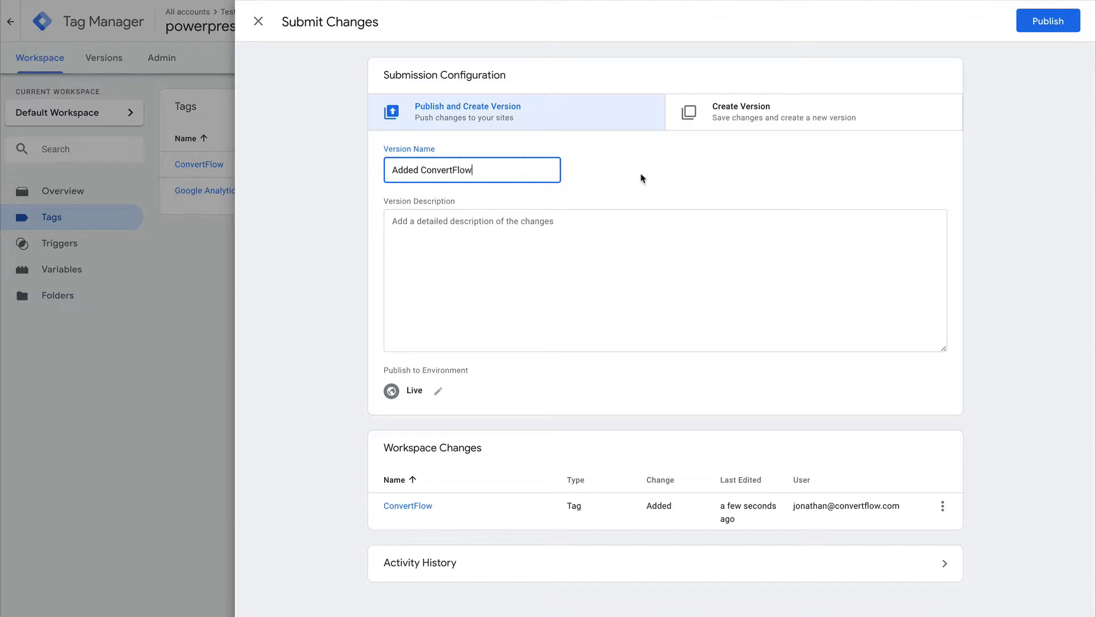
{"action": "left_click", "coordinate": [1037, 27]}
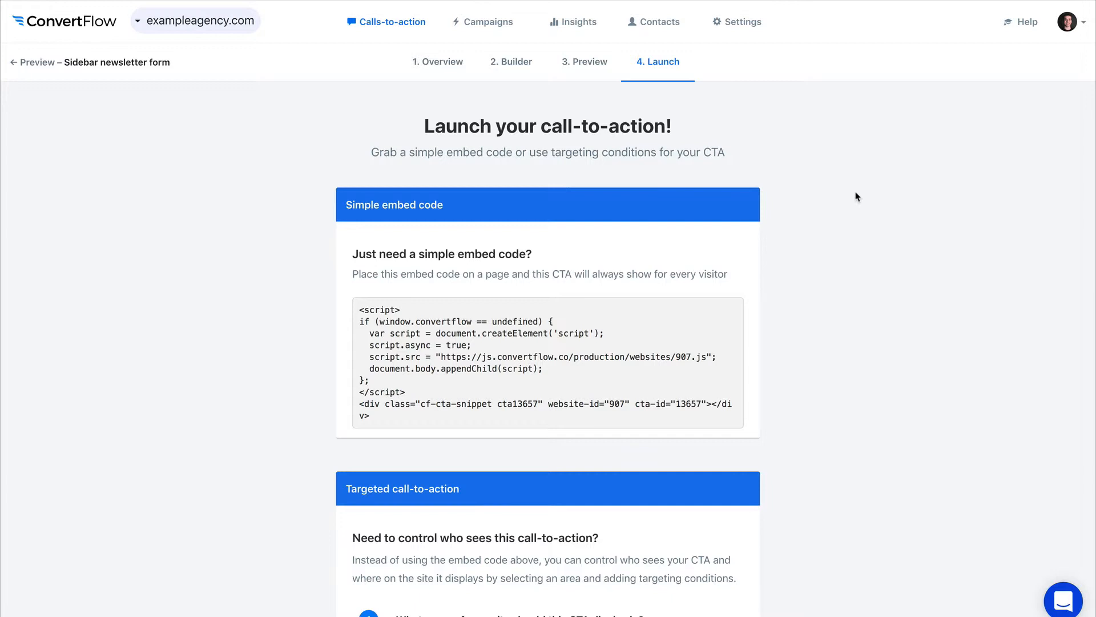
- Examine the simple embed code on the launch page of ConvertFlow's Sidebar newsletter form
{"action": "scroll", "coordinate": [856, 197], "scroll_direction": "down", "scroll_amount": 2}
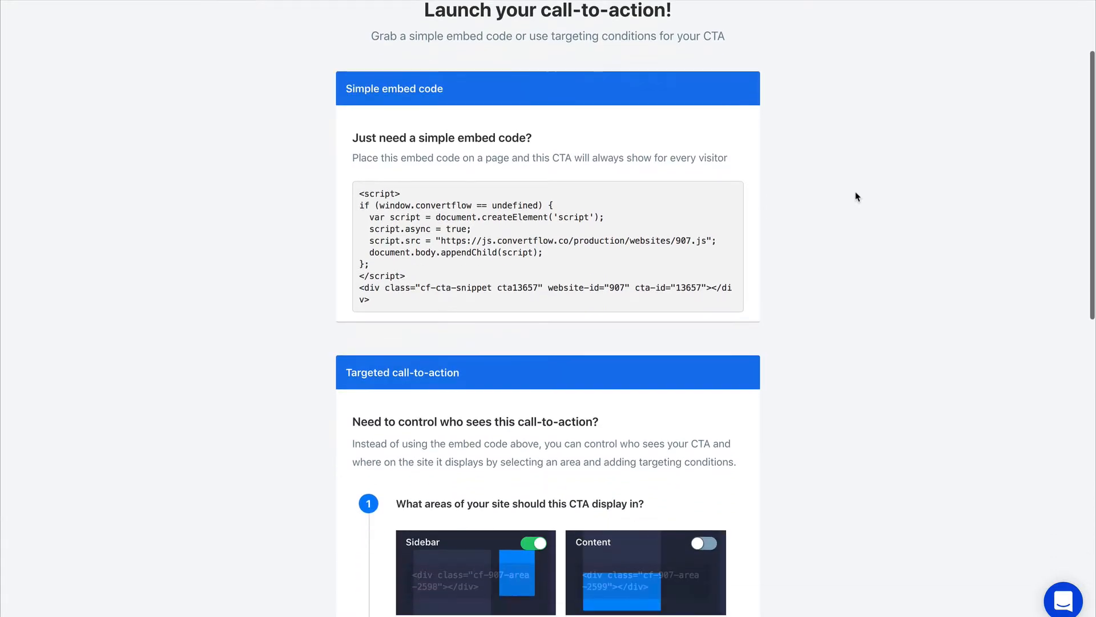
{"action": "left_click", "coordinate": [520, 203]}
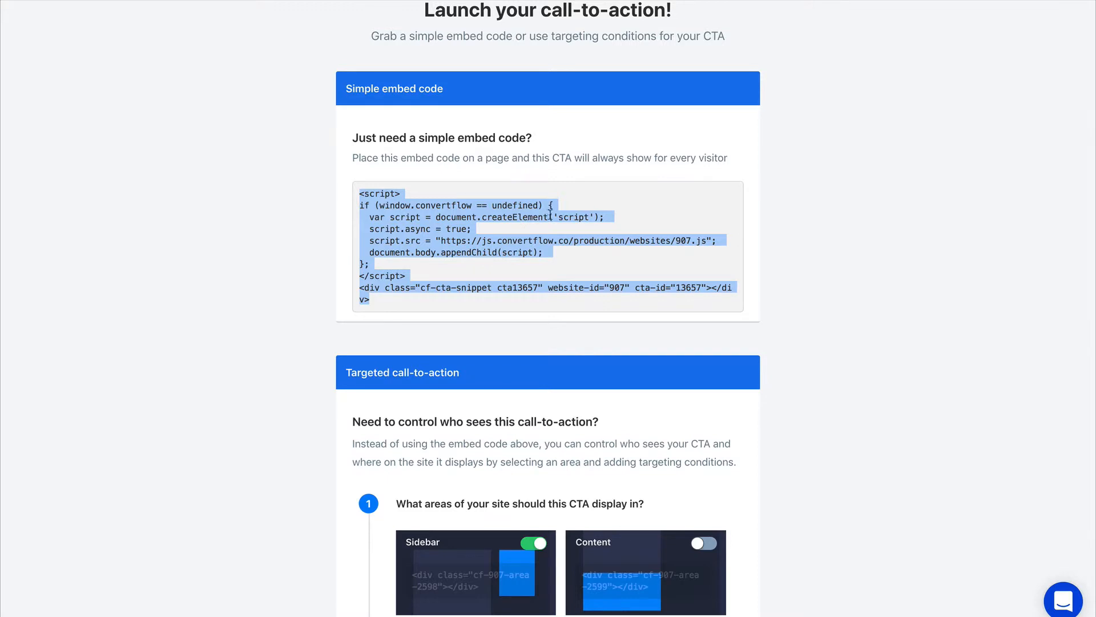
{"action": "left_click", "coordinate": [506, 331]}
- Examine the Sidebar, Content and Blog Post Middle area snippets in the targeted call-to-action settings
{"action": "scroll", "coordinate": [506, 332], "scroll_direction": "down", "scroll_amount": 6}
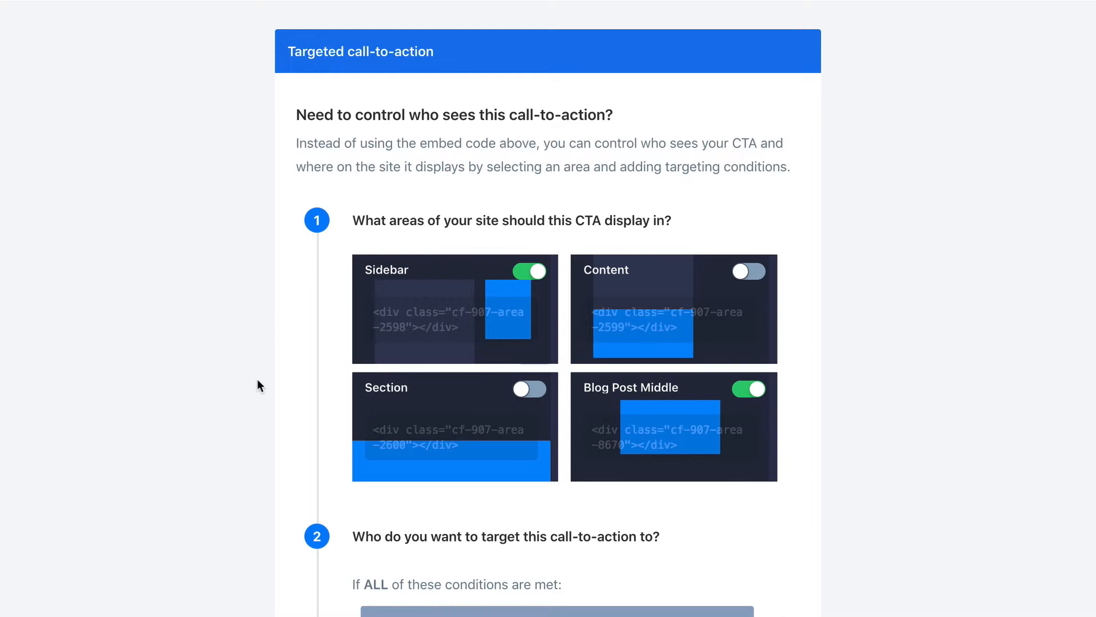
{"action": "left_click", "coordinate": [442, 314]}
{"action": "left_click", "coordinate": [645, 319]}
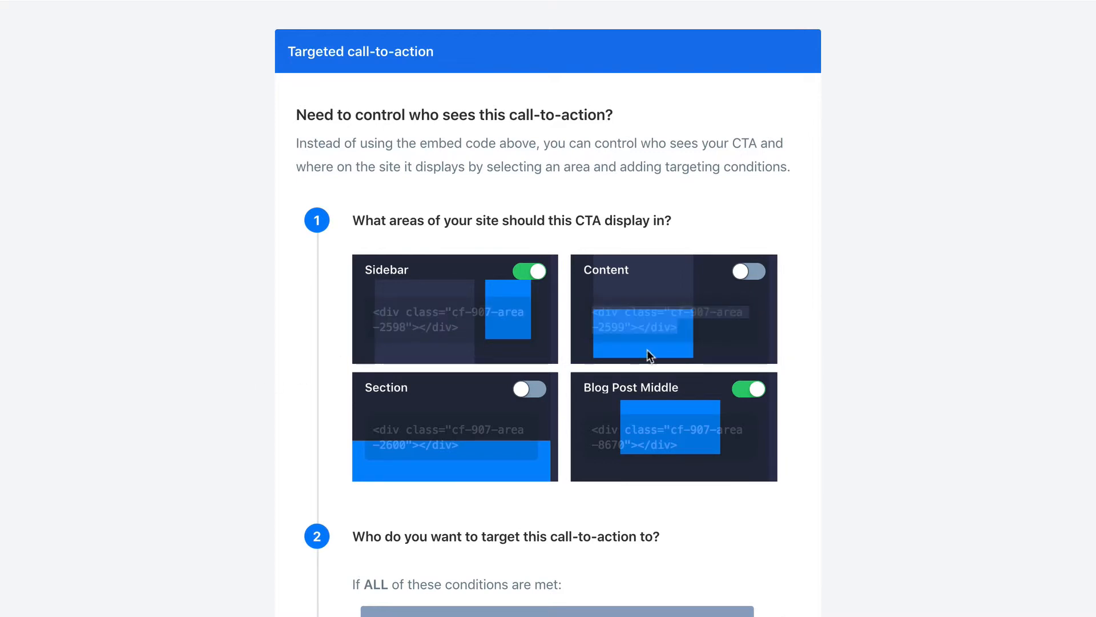
{"action": "left_click", "coordinate": [638, 431]}
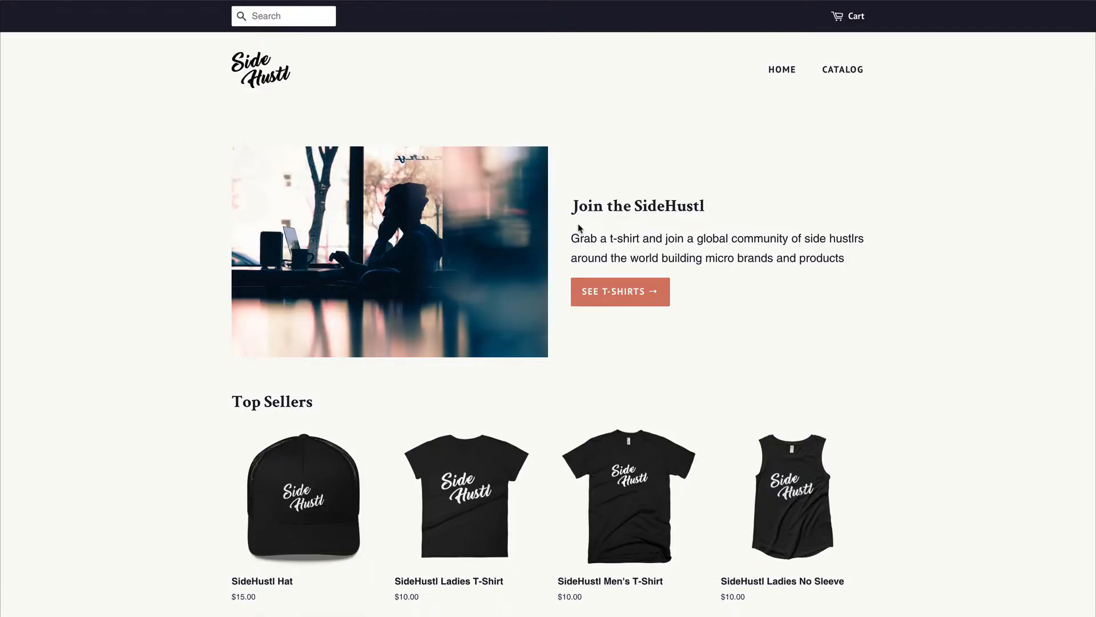
- Open the "Hello world" post from the Latest News section of the SideHustl store
{"action": "scroll", "coordinate": [579, 227], "scroll_direction": "down", "scroll_amount": 10}
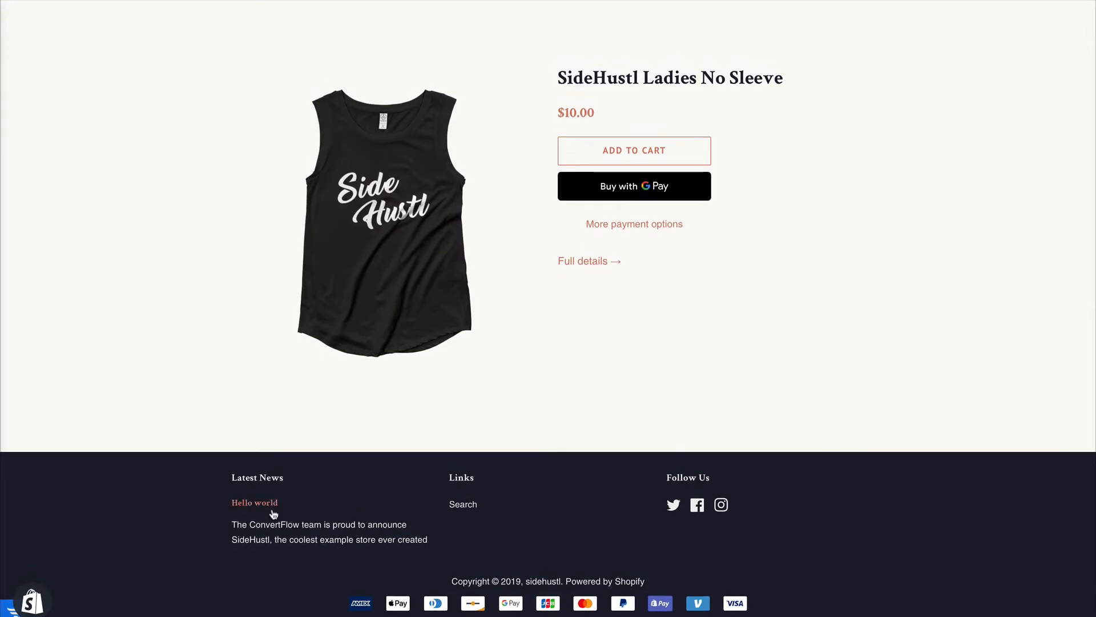
{"action": "left_click", "coordinate": [272, 505]}
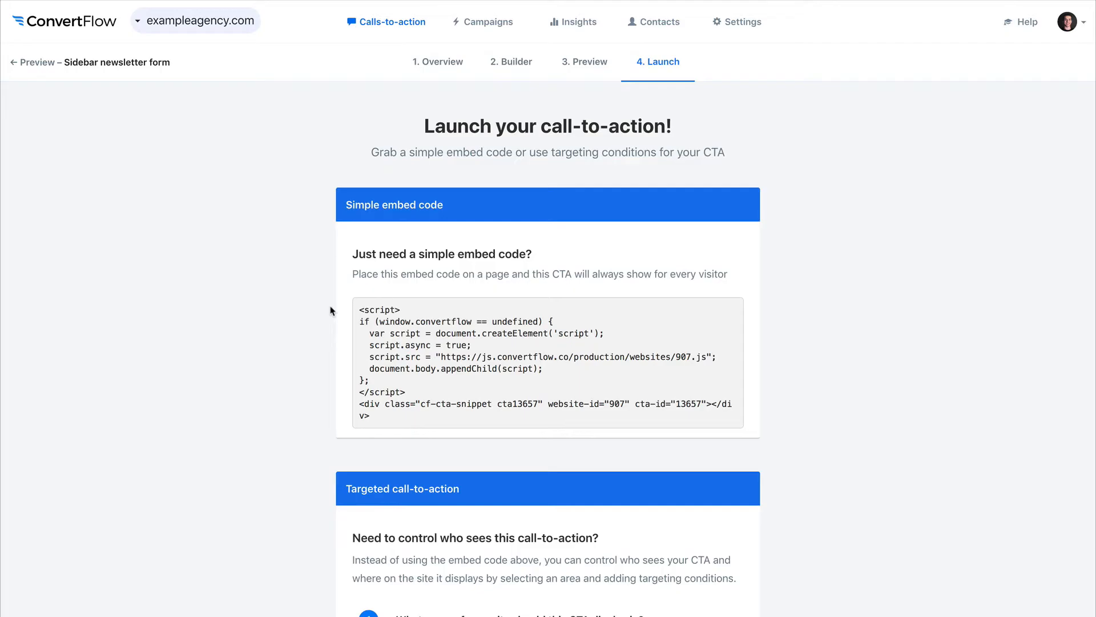
- Enable the Content and Section areas for displaying the Sidebar newsletter form in its targeted call-to-action settings
{"action": "scroll", "coordinate": [333, 311], "scroll_direction": "down", "scroll_amount": 8}
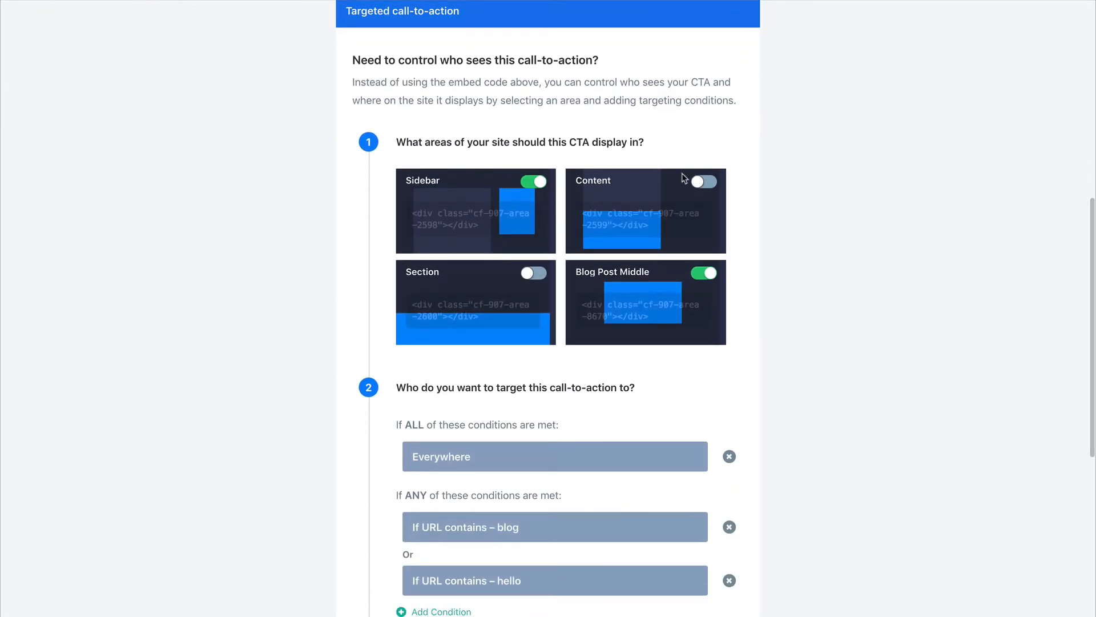
{"action": "left_click", "coordinate": [712, 182]}
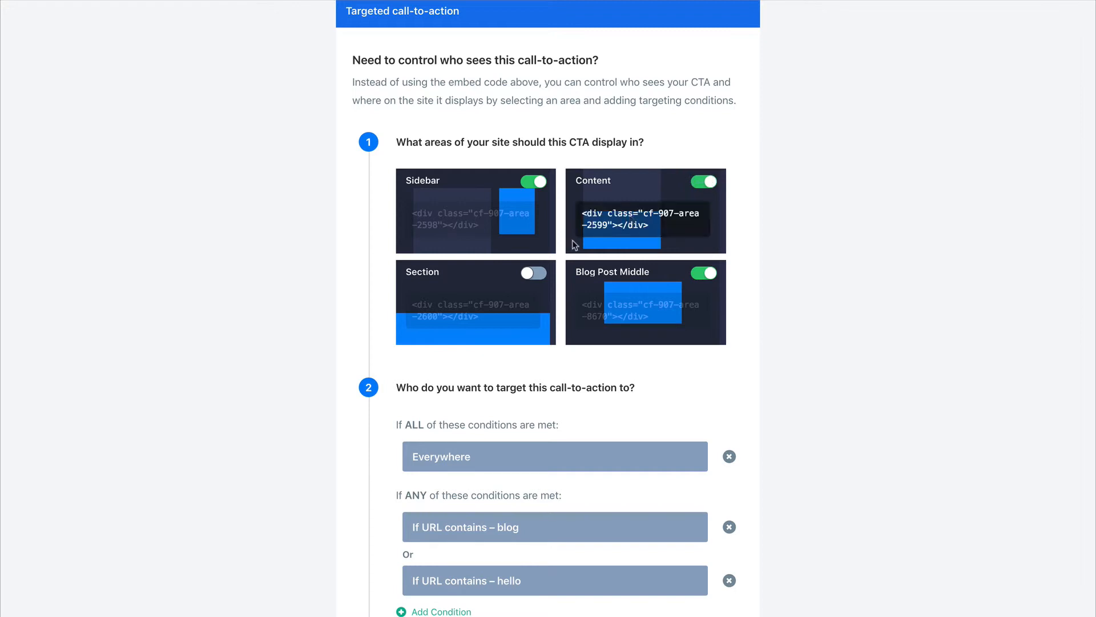
{"action": "left_click", "coordinate": [536, 274]}
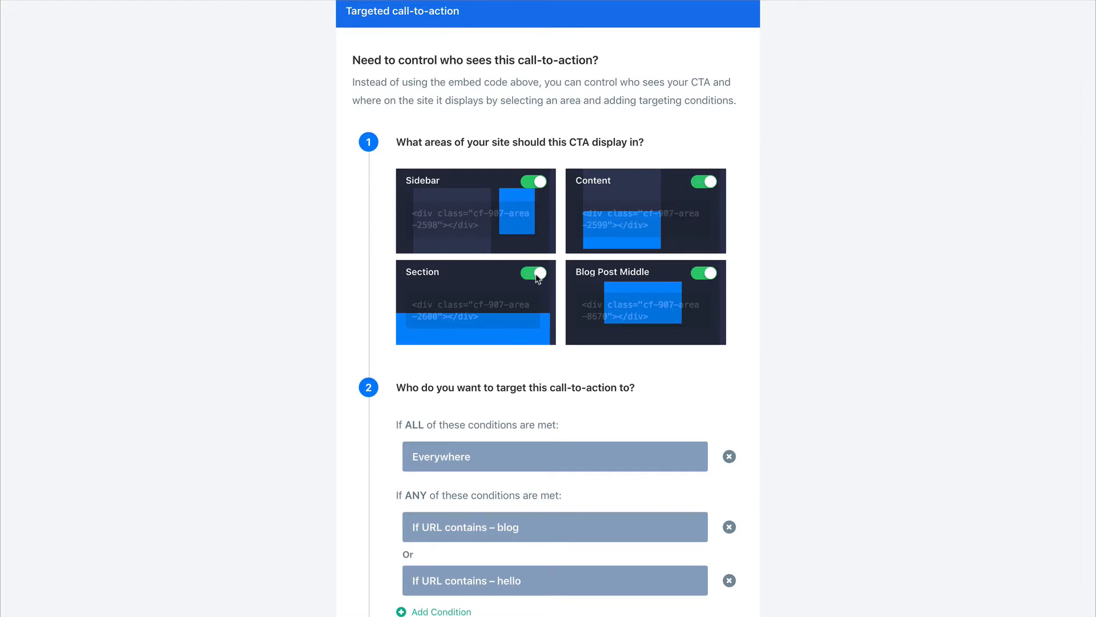
- Start a new targeting condition for the call-to-action and open its list of condition types
{"action": "scroll", "coordinate": [536, 274], "scroll_direction": "down", "scroll_amount": 5}
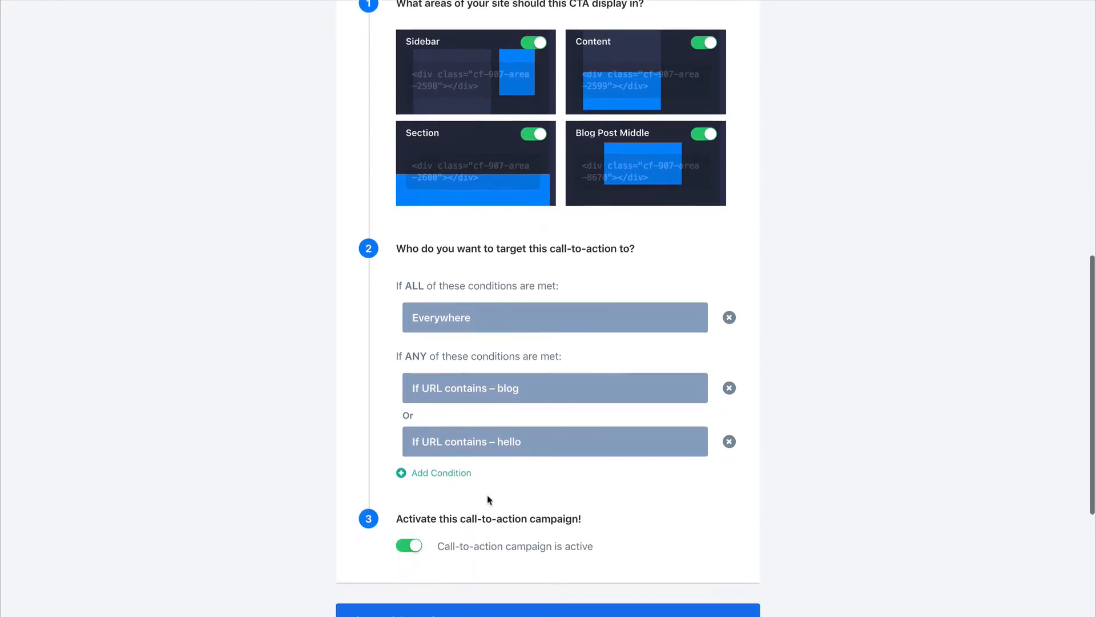
{"action": "left_click", "coordinate": [462, 474]}
{"action": "scroll", "coordinate": [463, 478], "scroll_direction": "down", "scroll_amount": 5}
{"action": "left_click", "coordinate": [511, 341]}
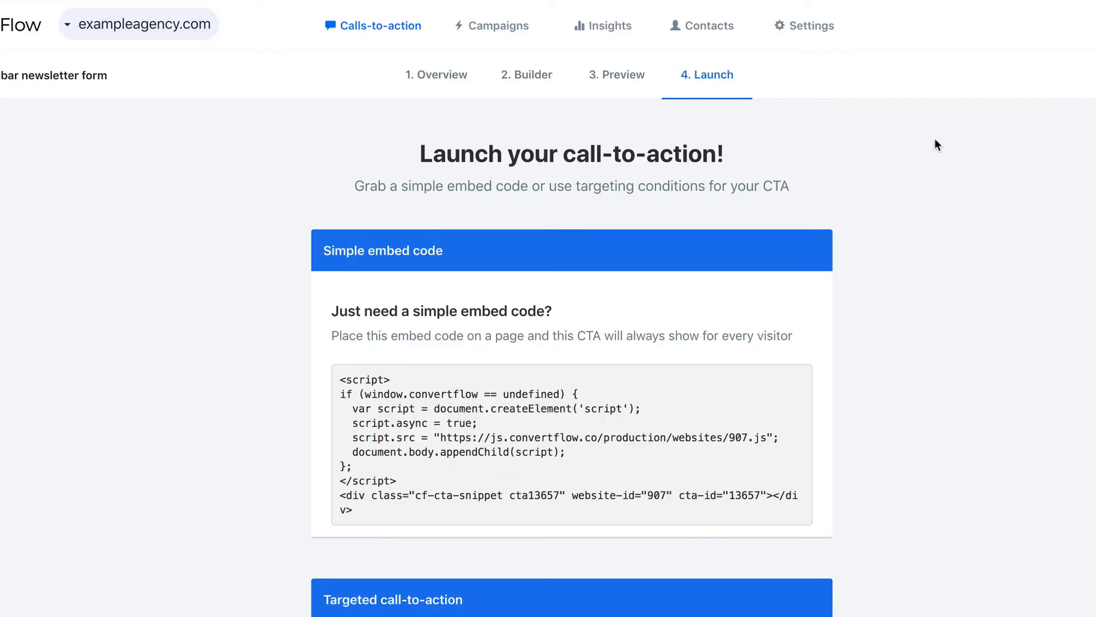
- Open the website's install code settings and select the ConvertFlow script for the head tags
{"action": "left_click", "coordinate": [830, 33]}
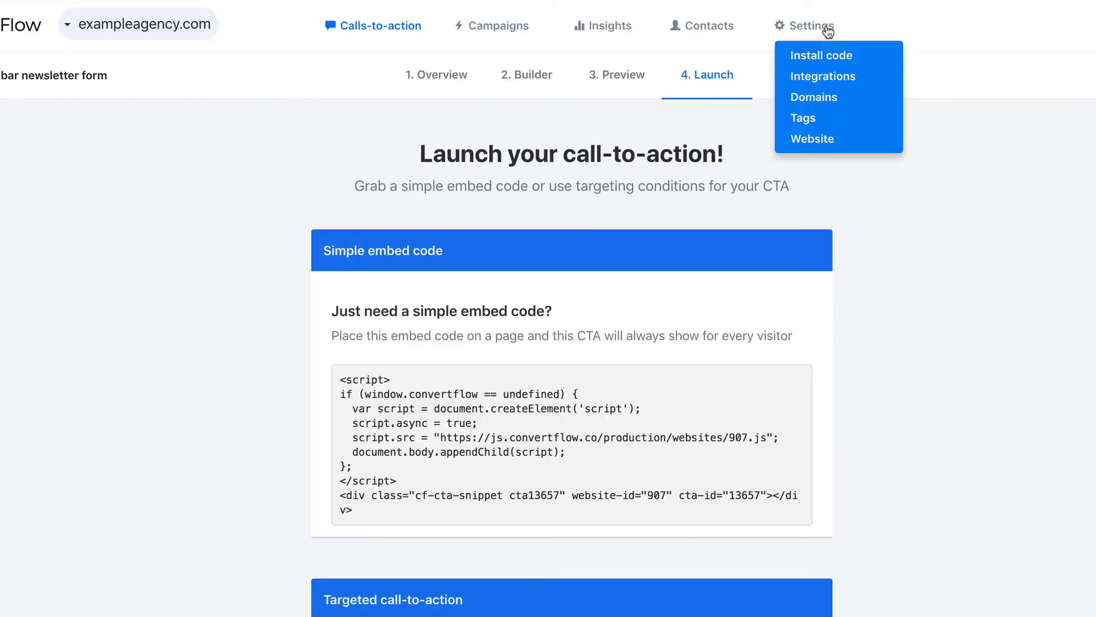
{"action": "left_click", "coordinate": [826, 53]}
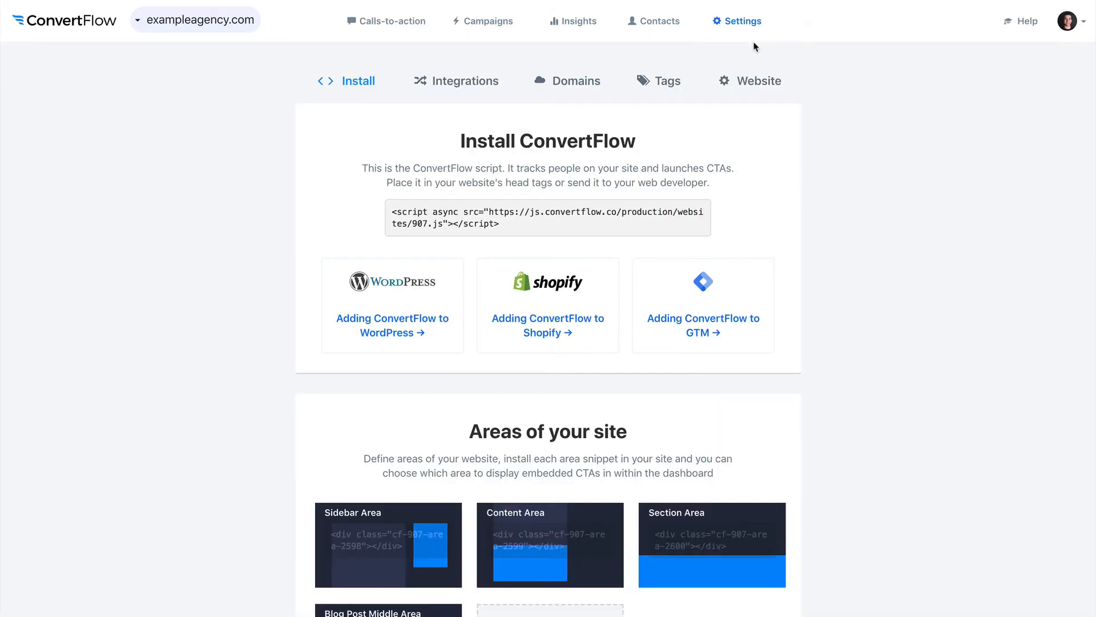
{"action": "scroll", "coordinate": [754, 44], "scroll_direction": "down", "scroll_amount": 3}
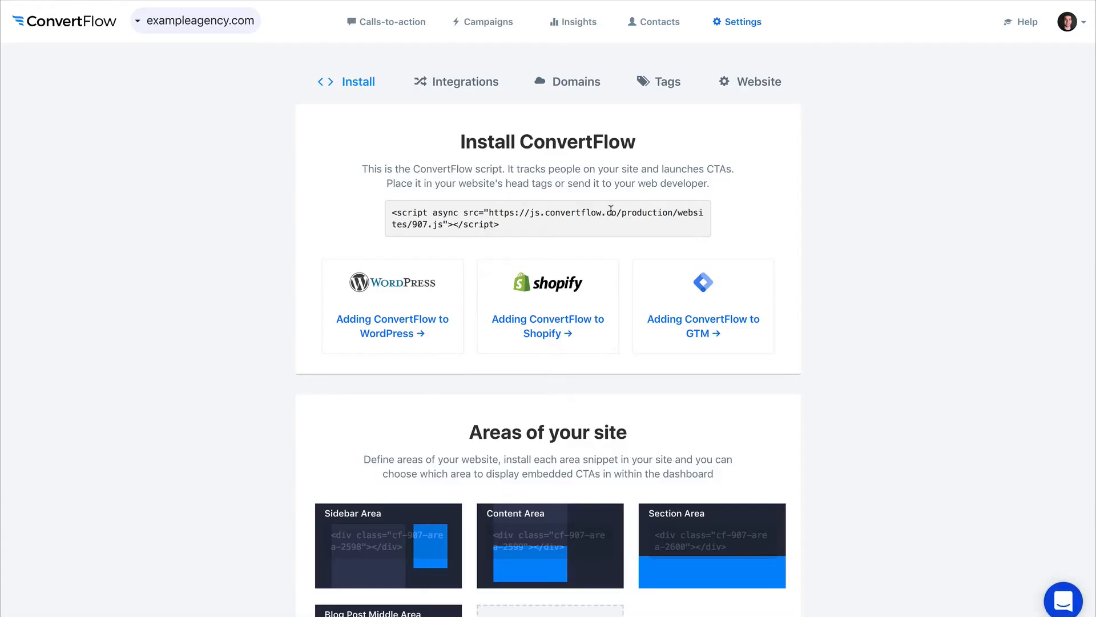
{"action": "left_click", "coordinate": [611, 210]}
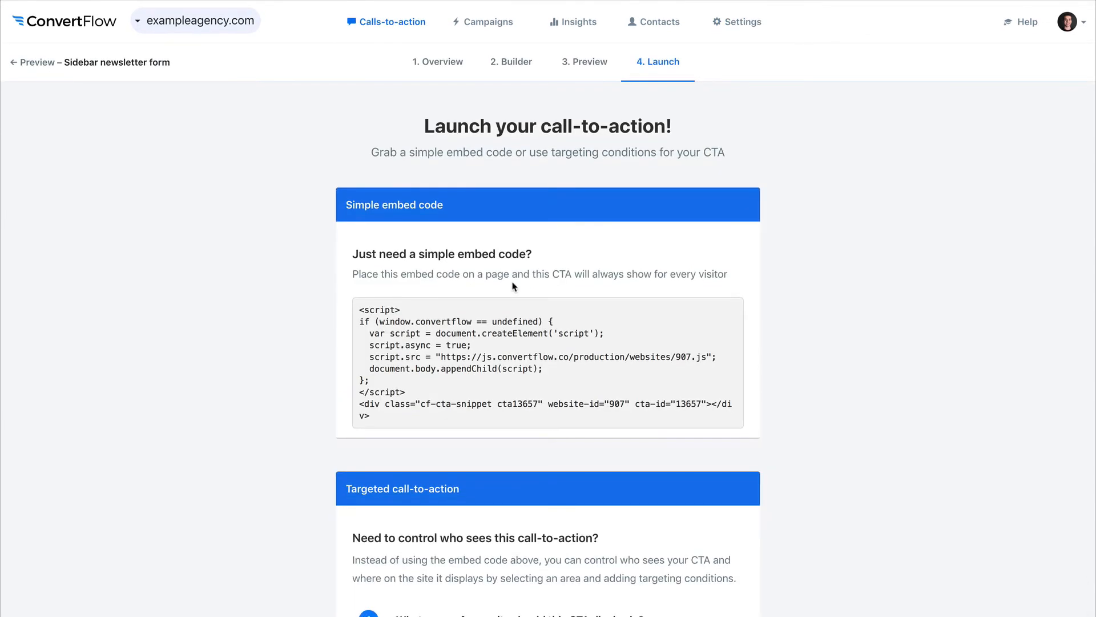
- Highlight the Sidebar newsletter form's simple embed code, and enable its Content and Section display areas under the targeting options
{"action": "left_click", "coordinate": [457, 341]}
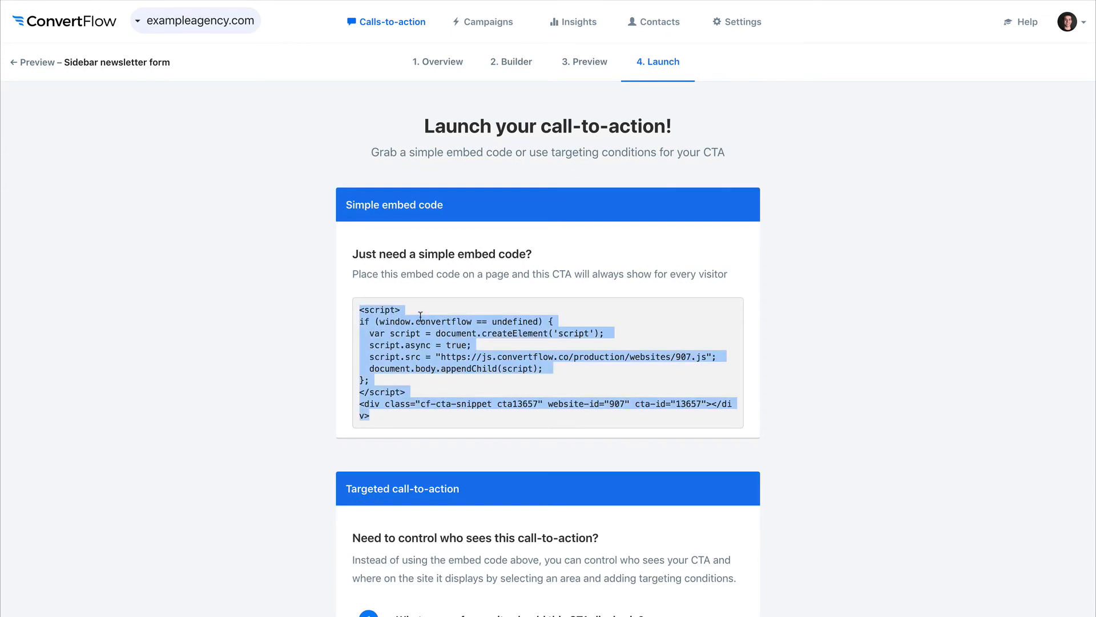
{"action": "left_click", "coordinate": [330, 310]}
{"action": "scroll", "coordinate": [330, 310], "scroll_direction": "down", "scroll_amount": 8}
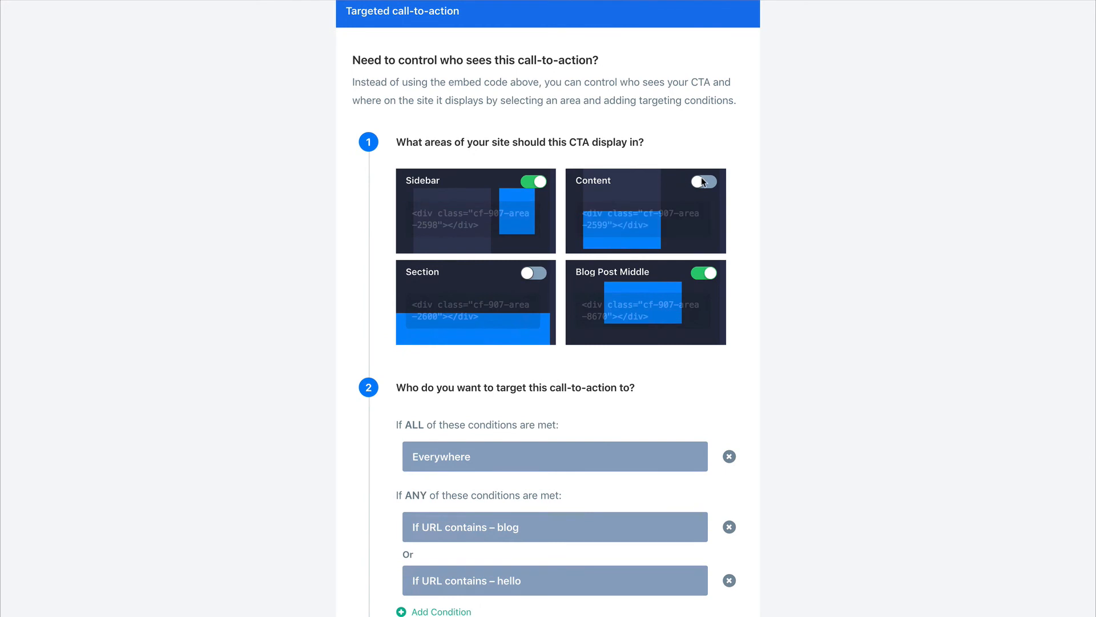
{"action": "left_click", "coordinate": [712, 183]}
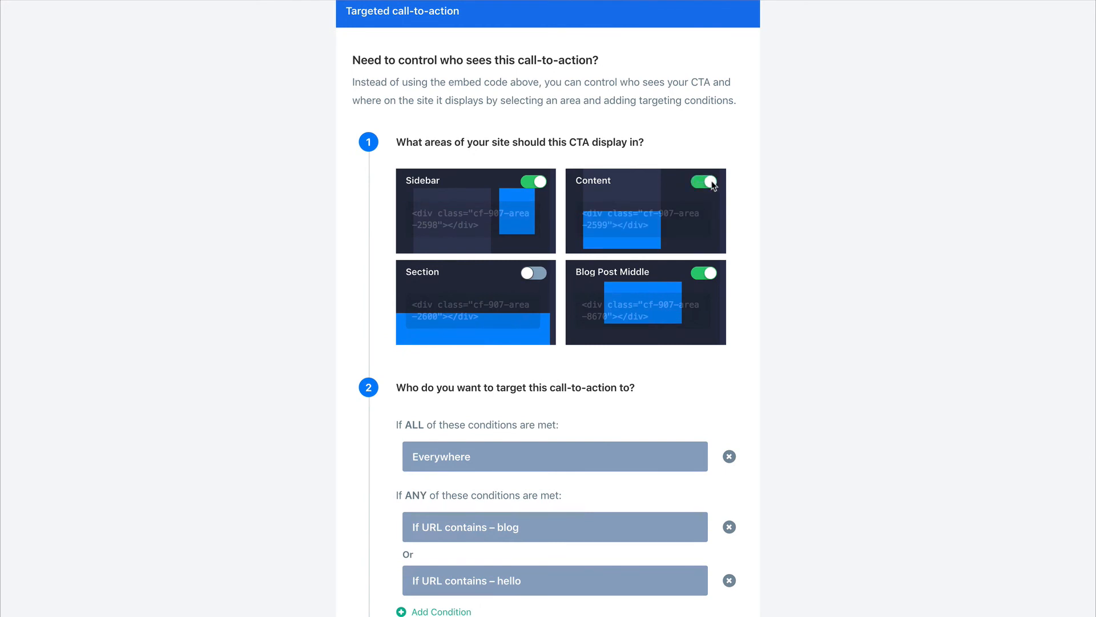
{"action": "left_click", "coordinate": [537, 276]}
- Start a new targeting condition and examine the available condition types, from current visit to Javascript, without choosing one
{"action": "scroll", "coordinate": [537, 278], "scroll_direction": "down", "scroll_amount": 2}
{"action": "scroll", "coordinate": [464, 479], "scroll_direction": "down", "scroll_amount": 1}
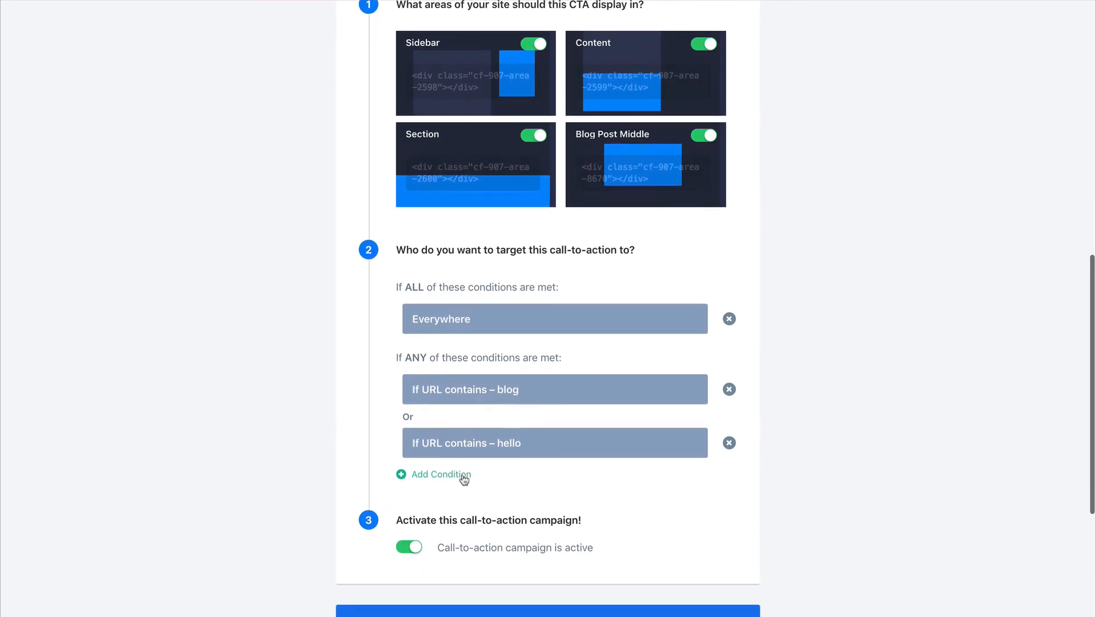
{"action": "left_click", "coordinate": [464, 475]}
{"action": "scroll", "coordinate": [464, 478], "scroll_direction": "down", "scroll_amount": 5}
{"action": "left_click", "coordinate": [511, 337]}
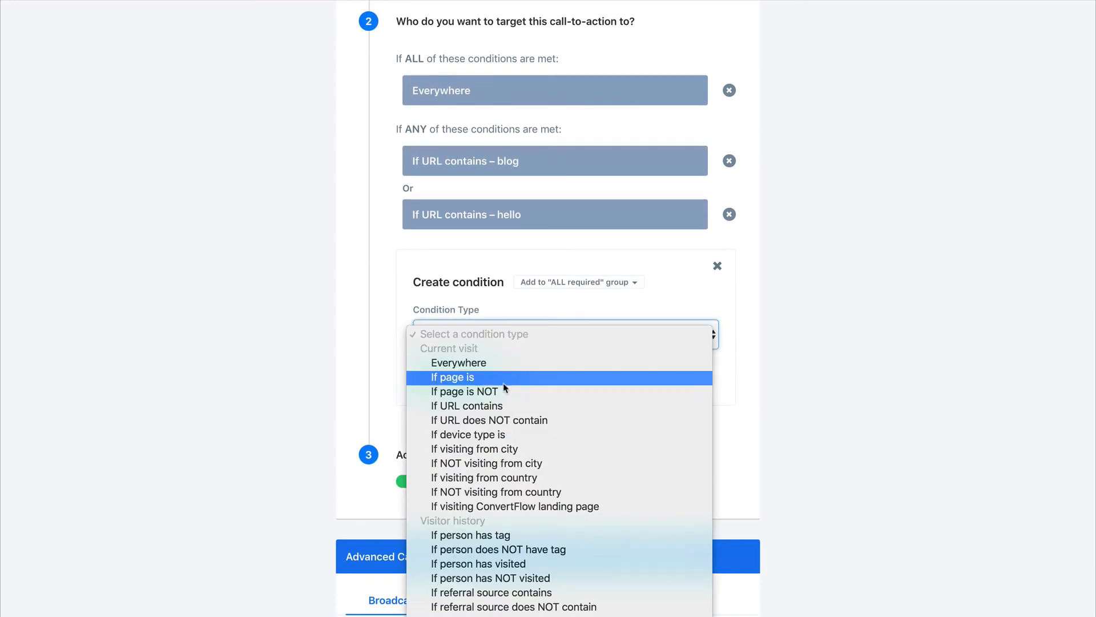
{"action": "scroll", "coordinate": [498, 409], "scroll_direction": "down", "scroll_amount": 5}
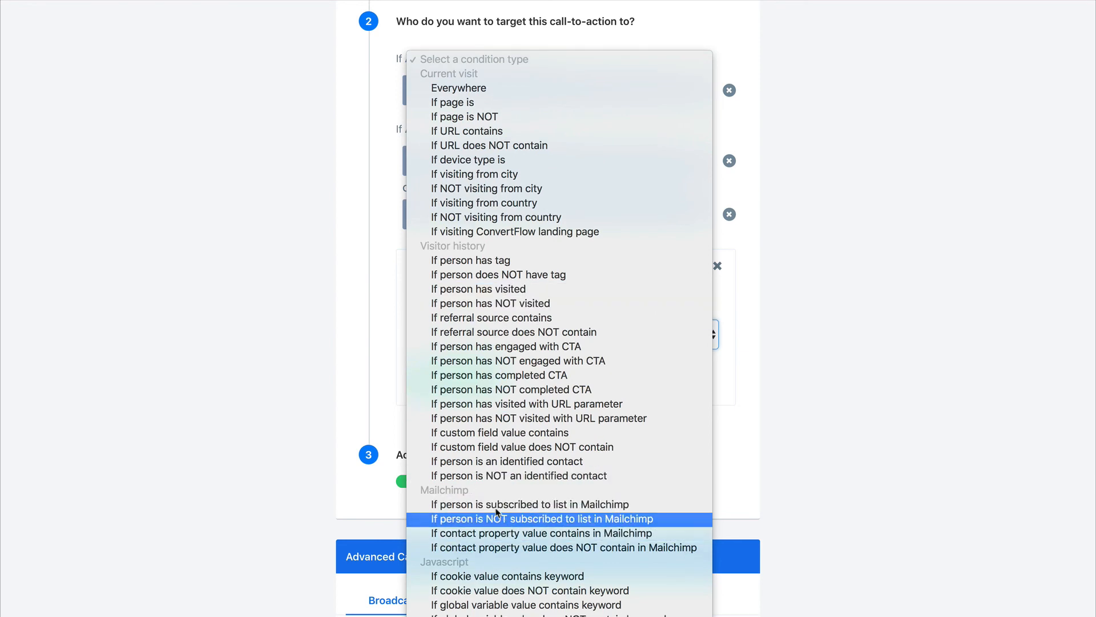
{"action": "left_click", "coordinate": [367, 422]}
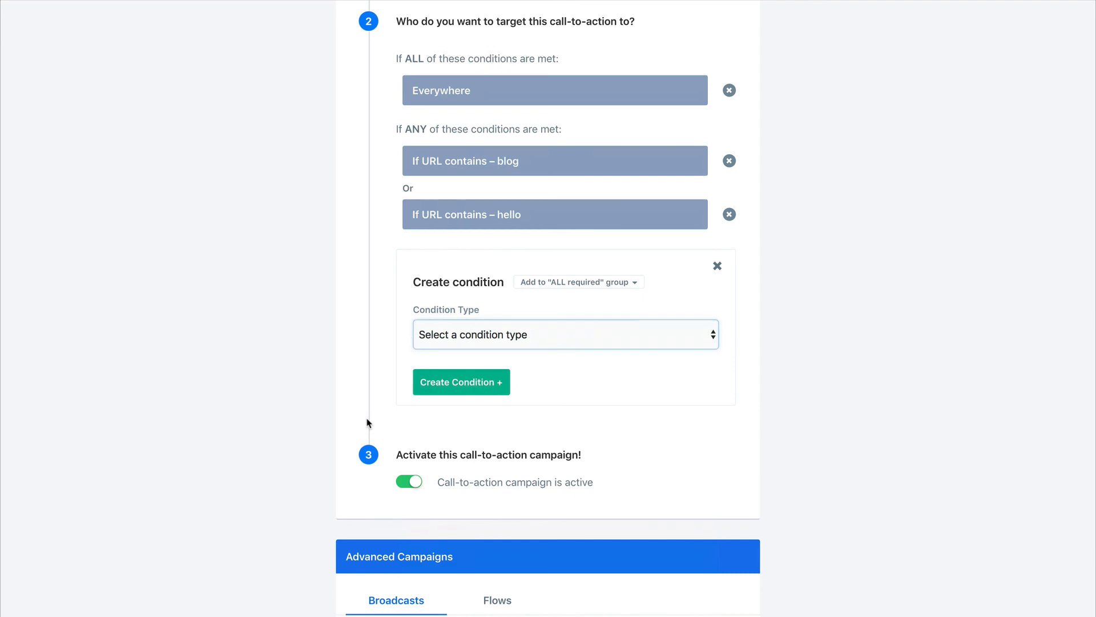